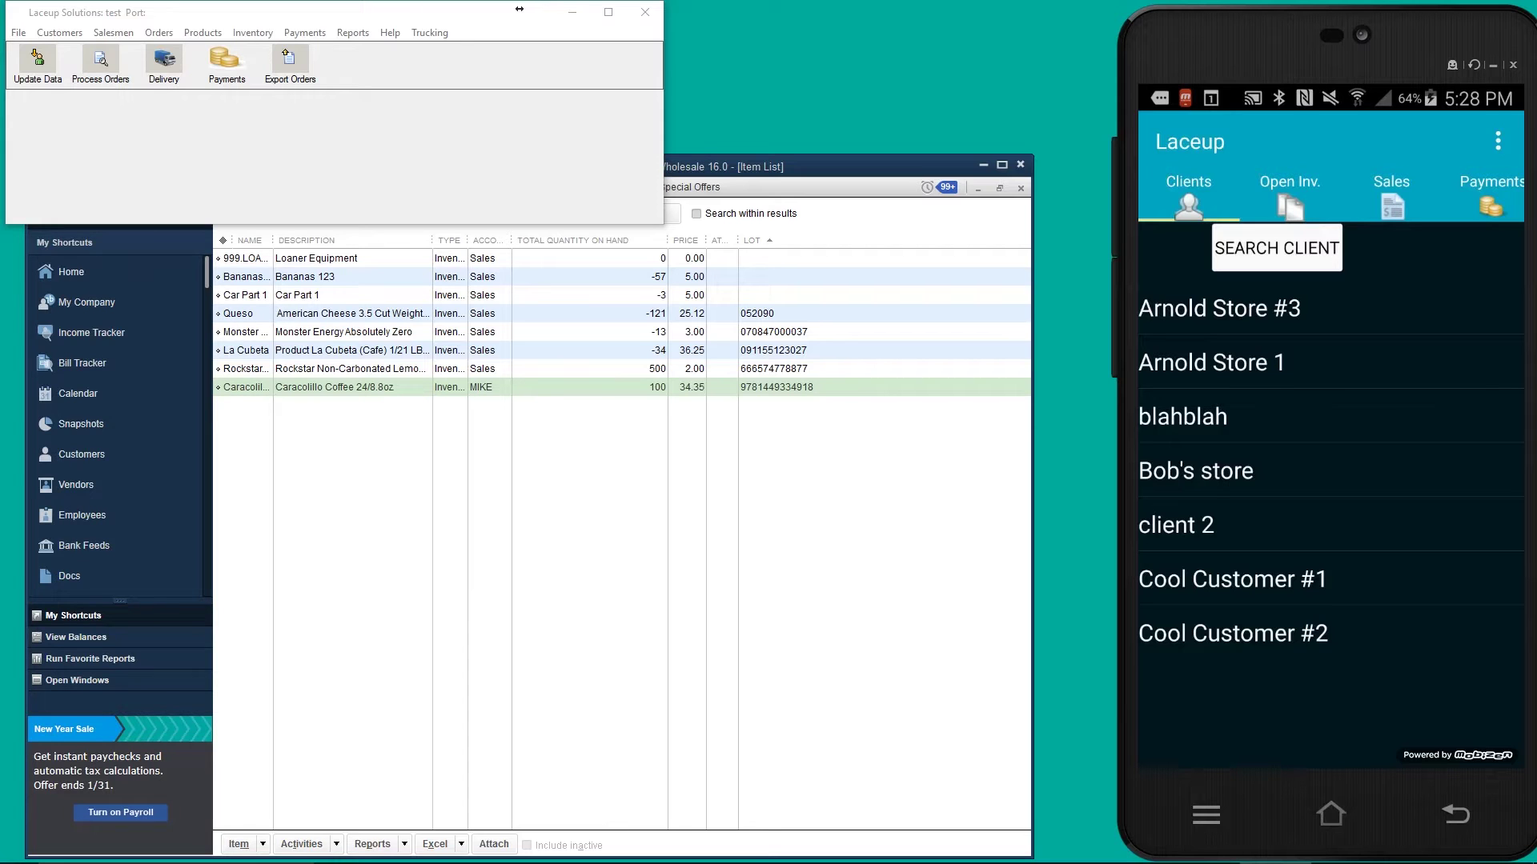
# Step: Bring the Item List forward and confirm Caracolillo Coffee 24/8.8oz shows 100 on hand at 34.35
pyautogui.click(433, 387)
pyautogui.click(146, 190)
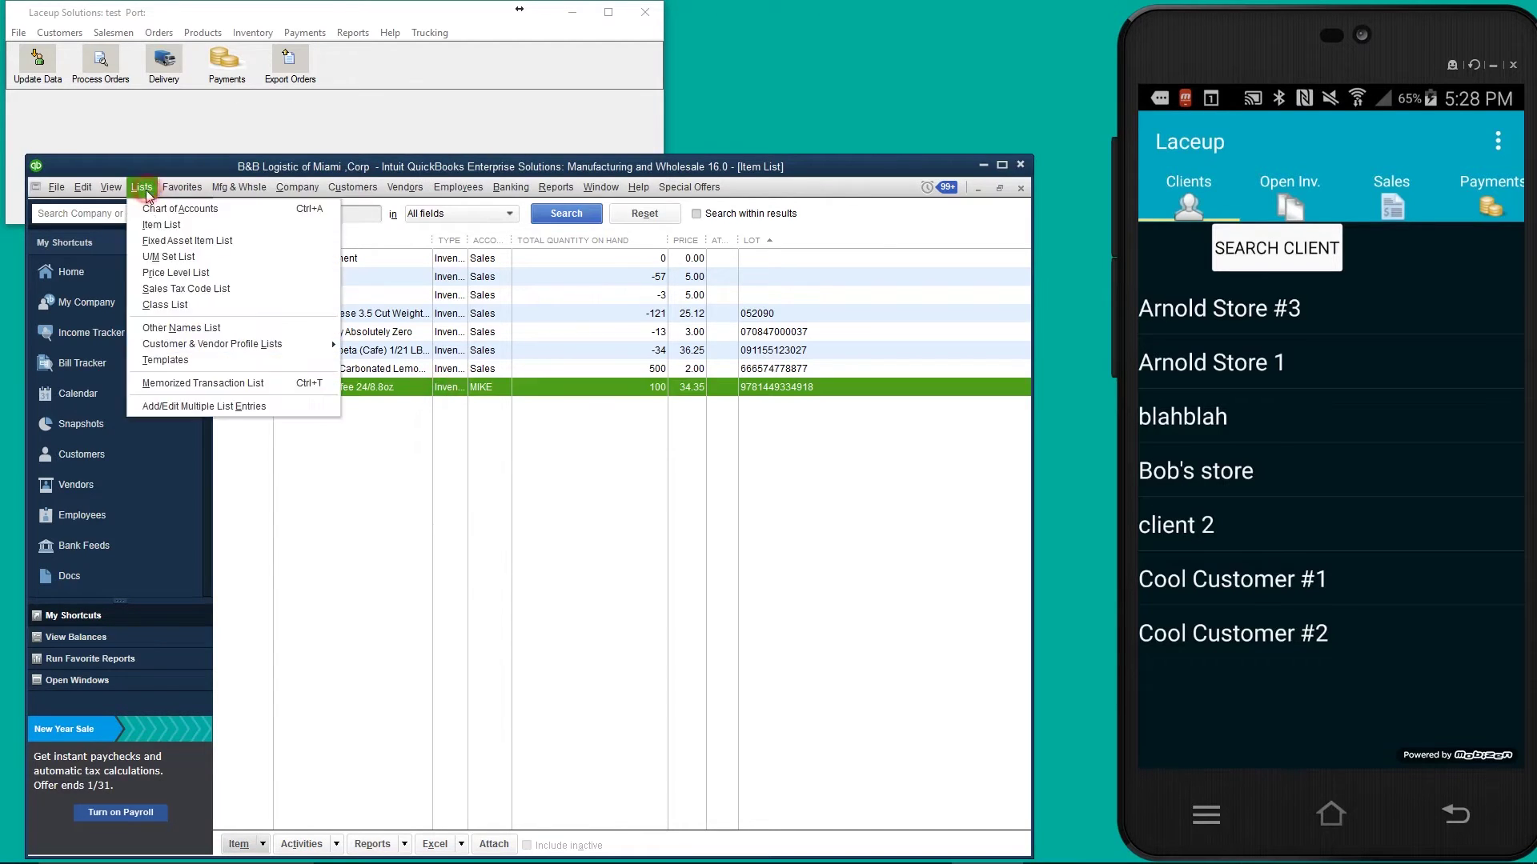
pyautogui.click(156, 222)
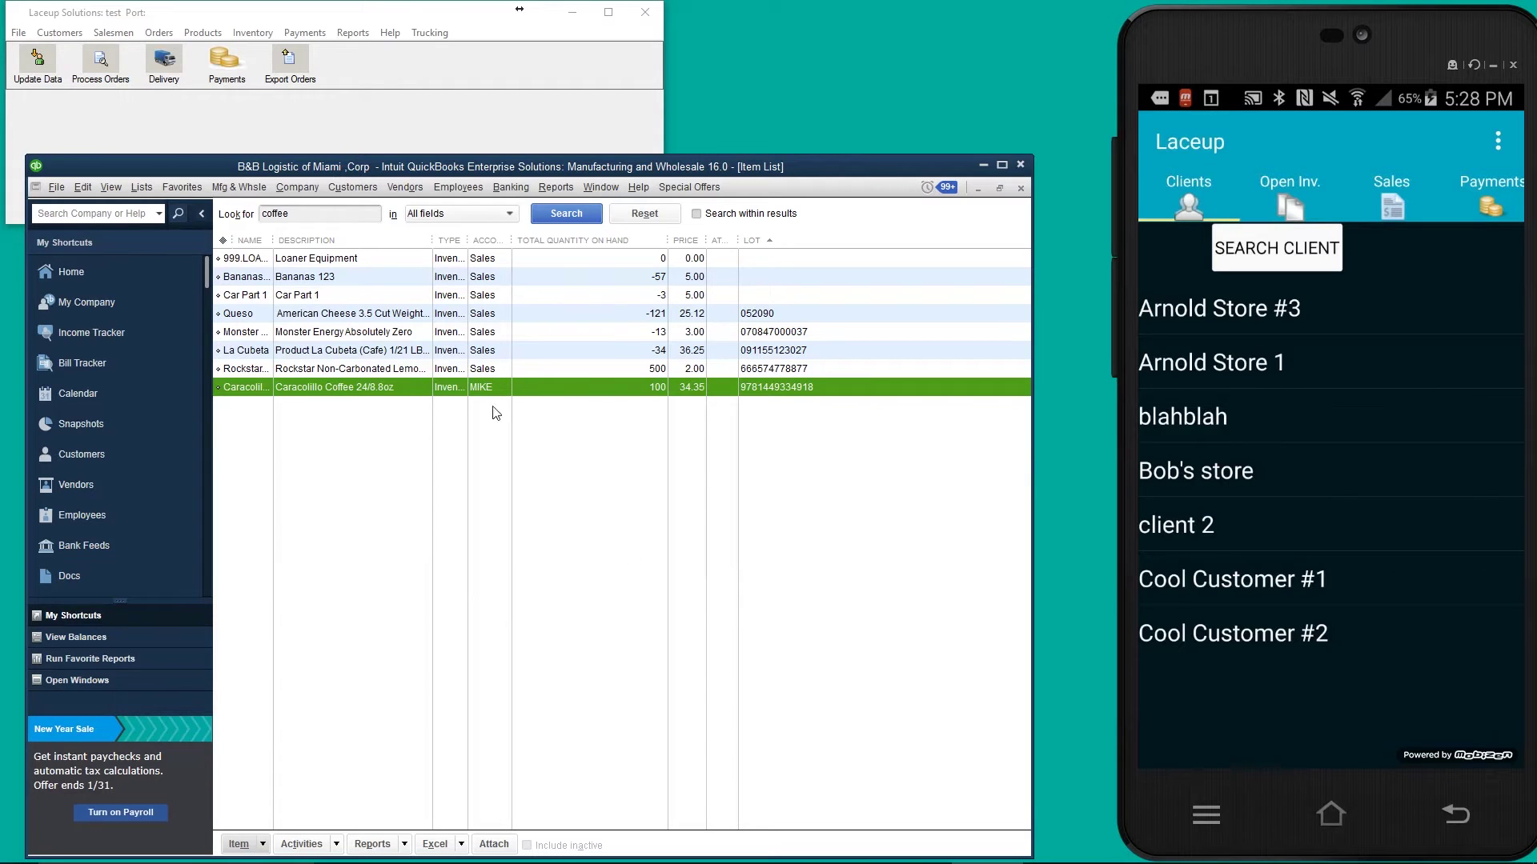
pyautogui.click(415, 189)
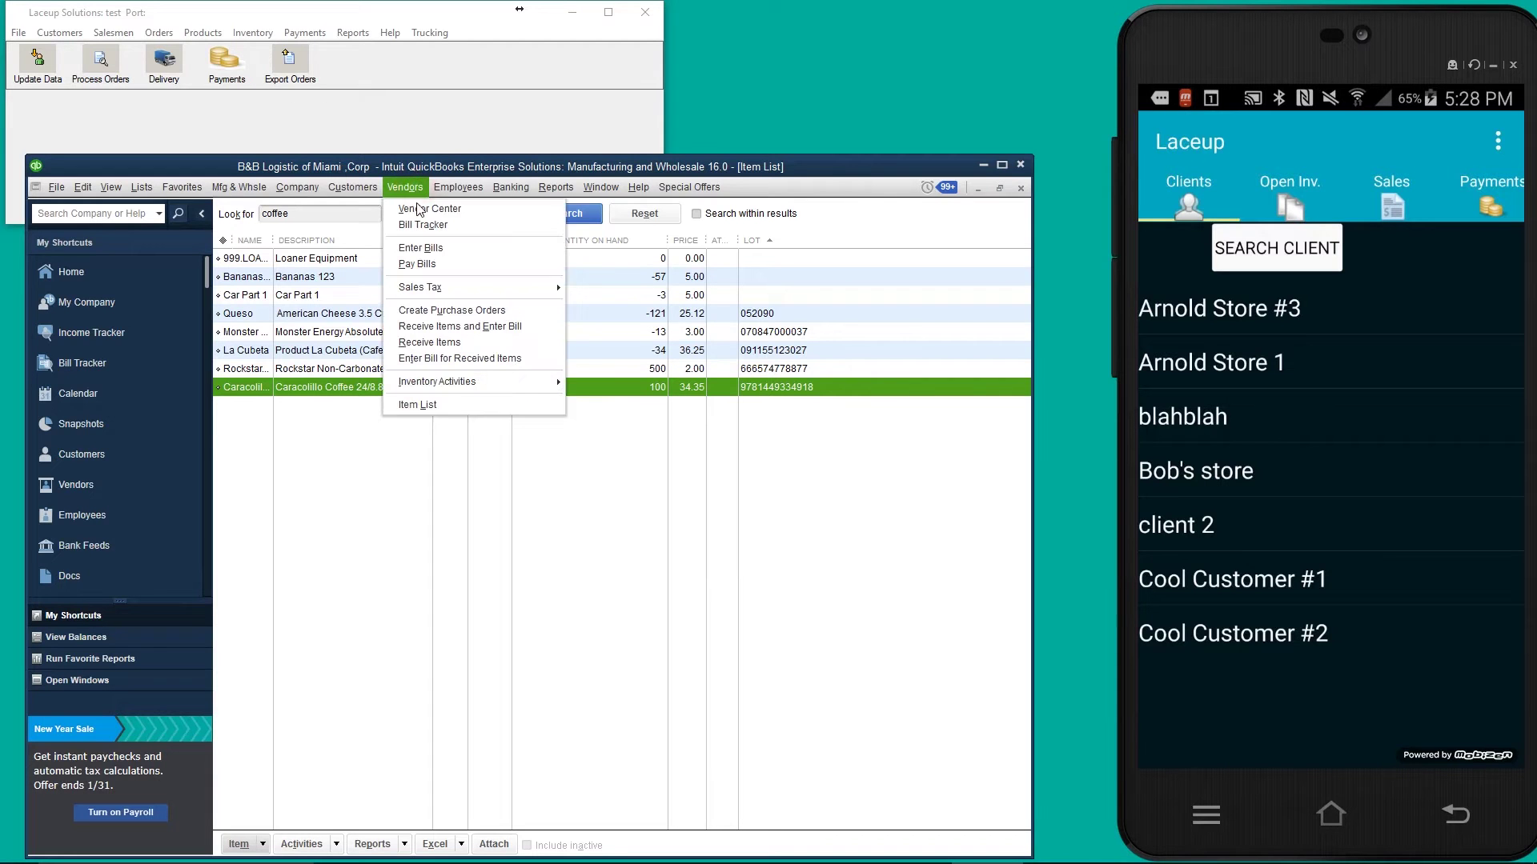
# Step: Open Caracolillo coffee mills' purchase order 8 (15 units, 360.00) and create an item receipt from it
pyautogui.click(418, 206)
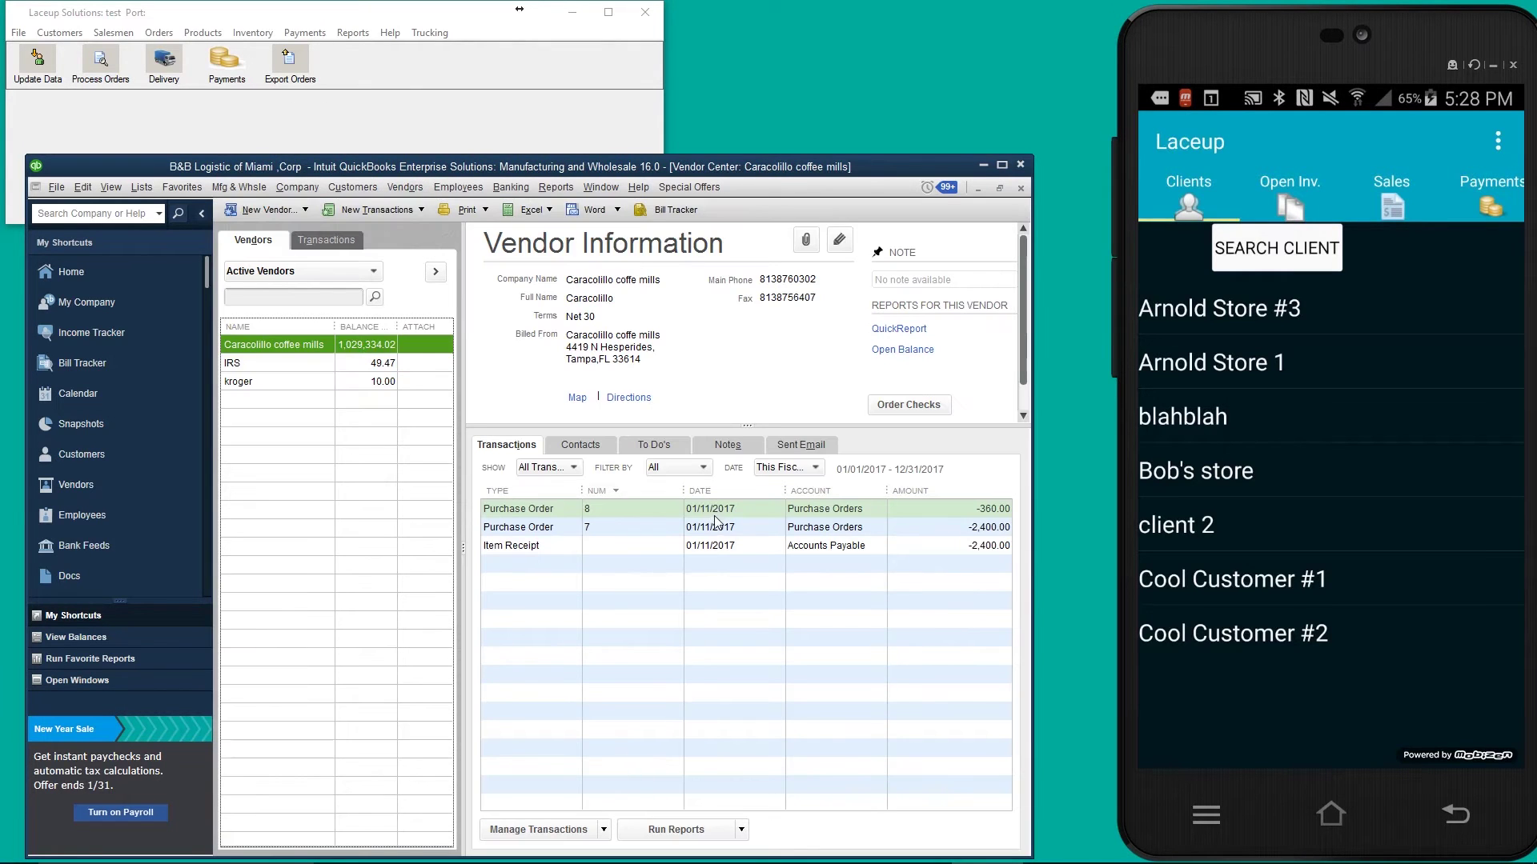
pyautogui.click(652, 509)
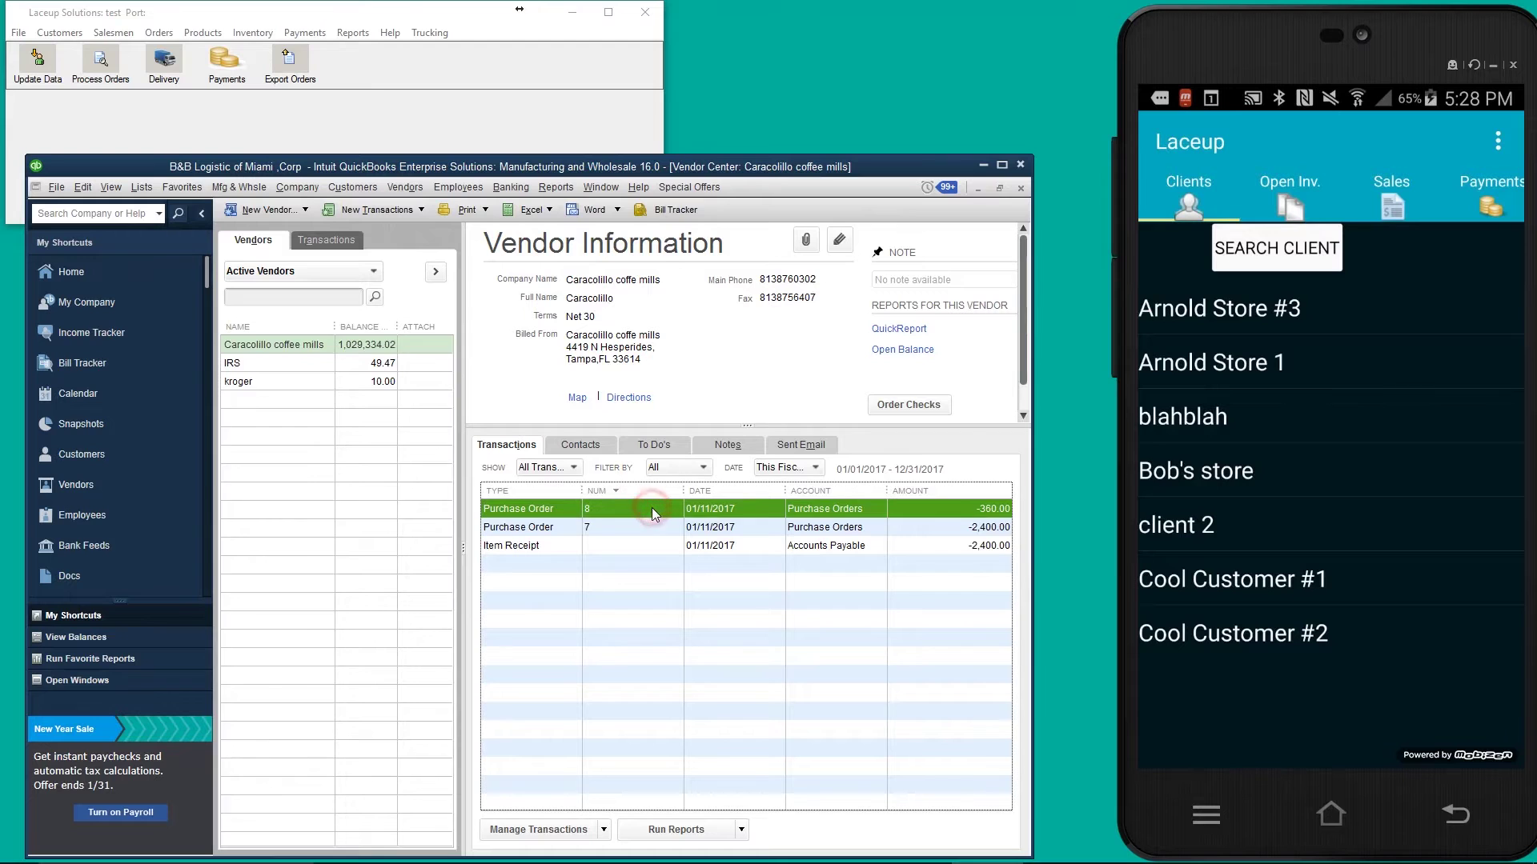
pyautogui.click(357, 349)
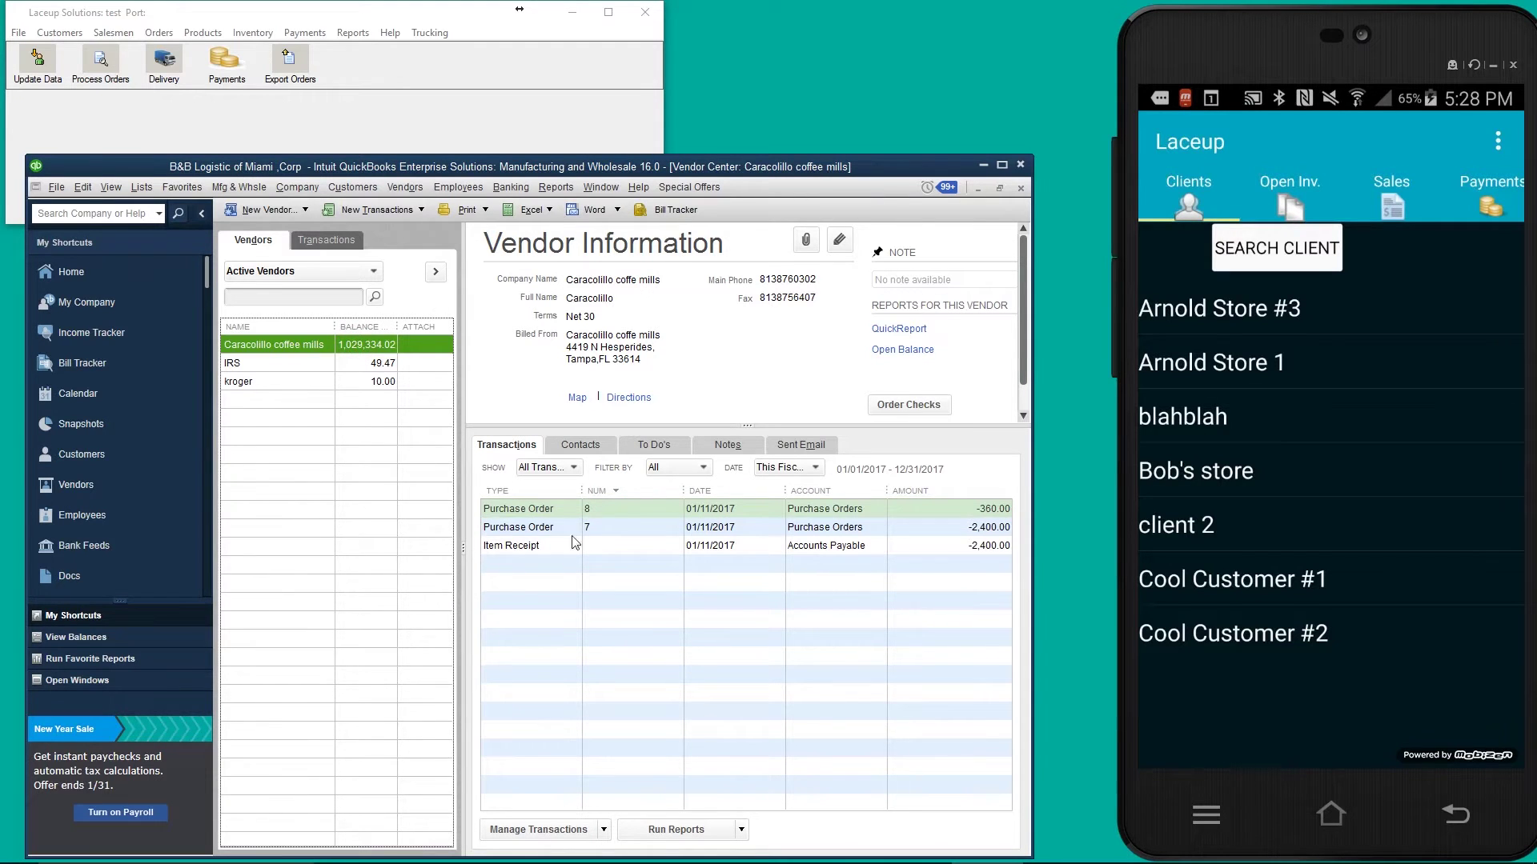
pyautogui.click(603, 509)
pyautogui.doubleClick(603, 509)
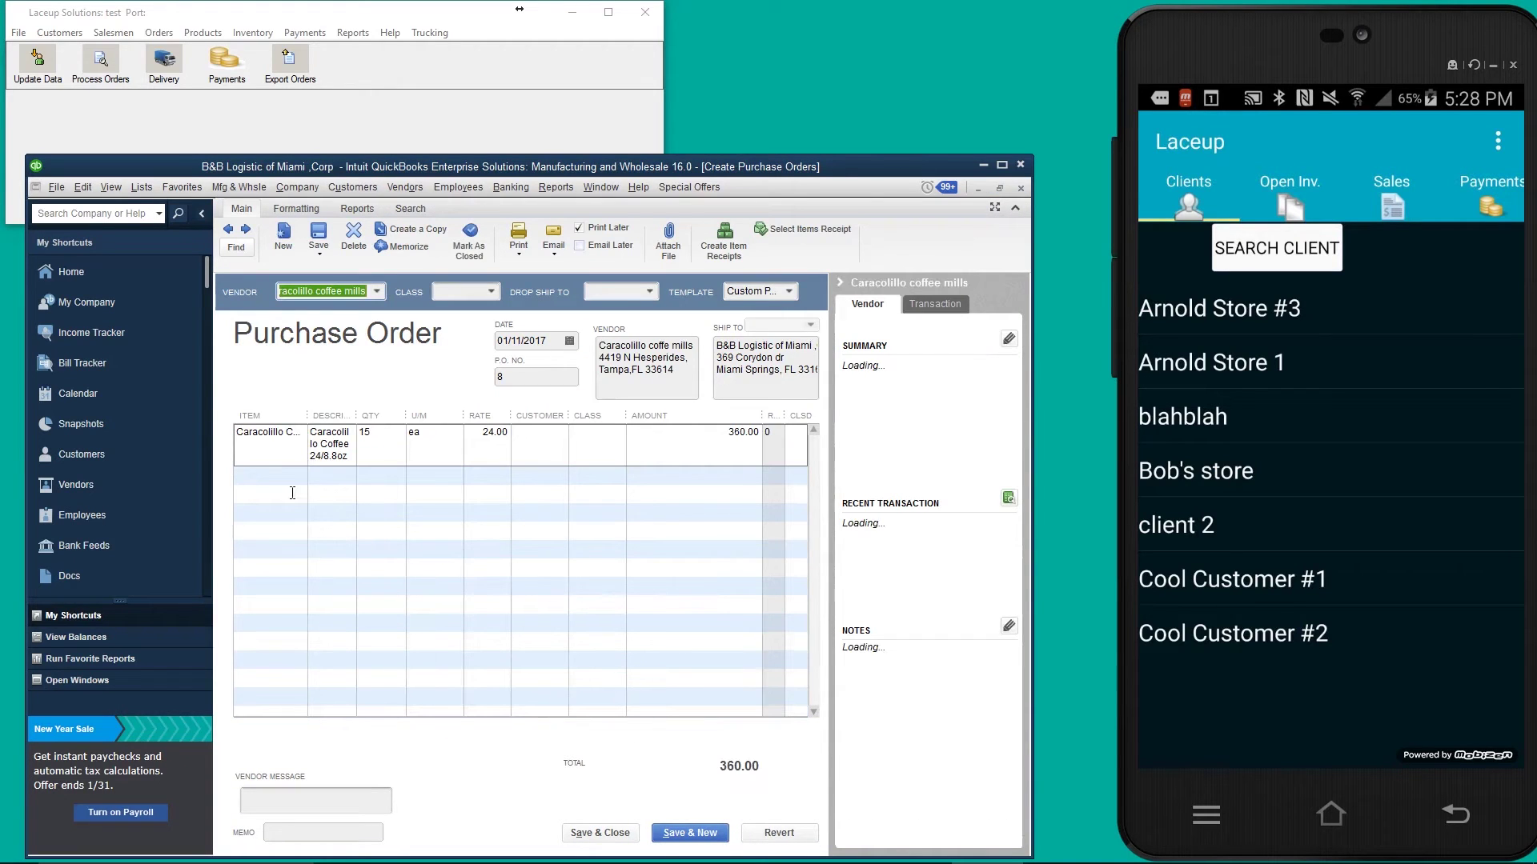
pyautogui.click(264, 432)
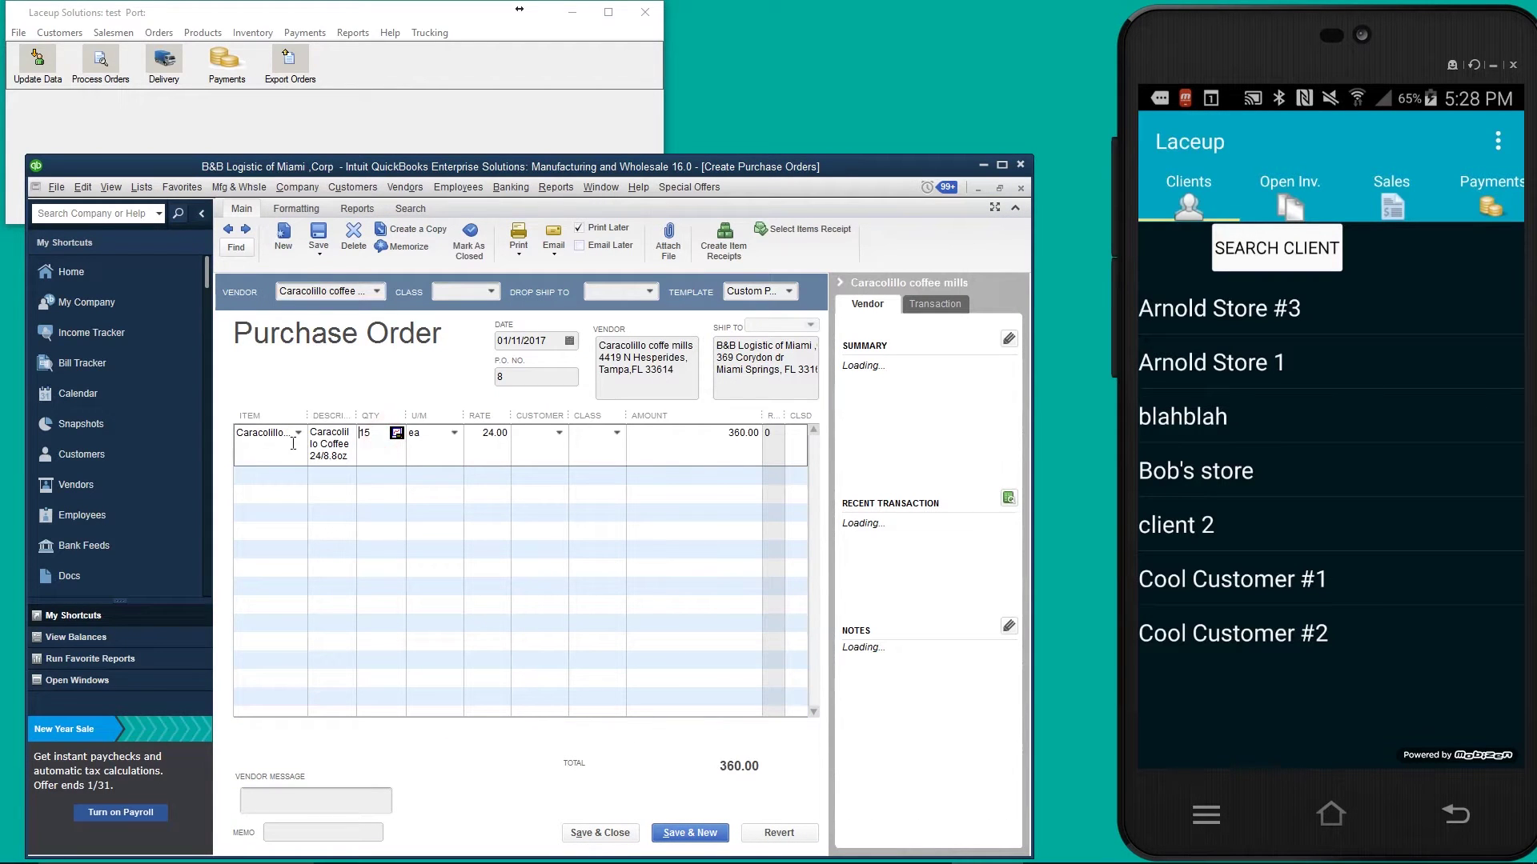
pyautogui.click(262, 432)
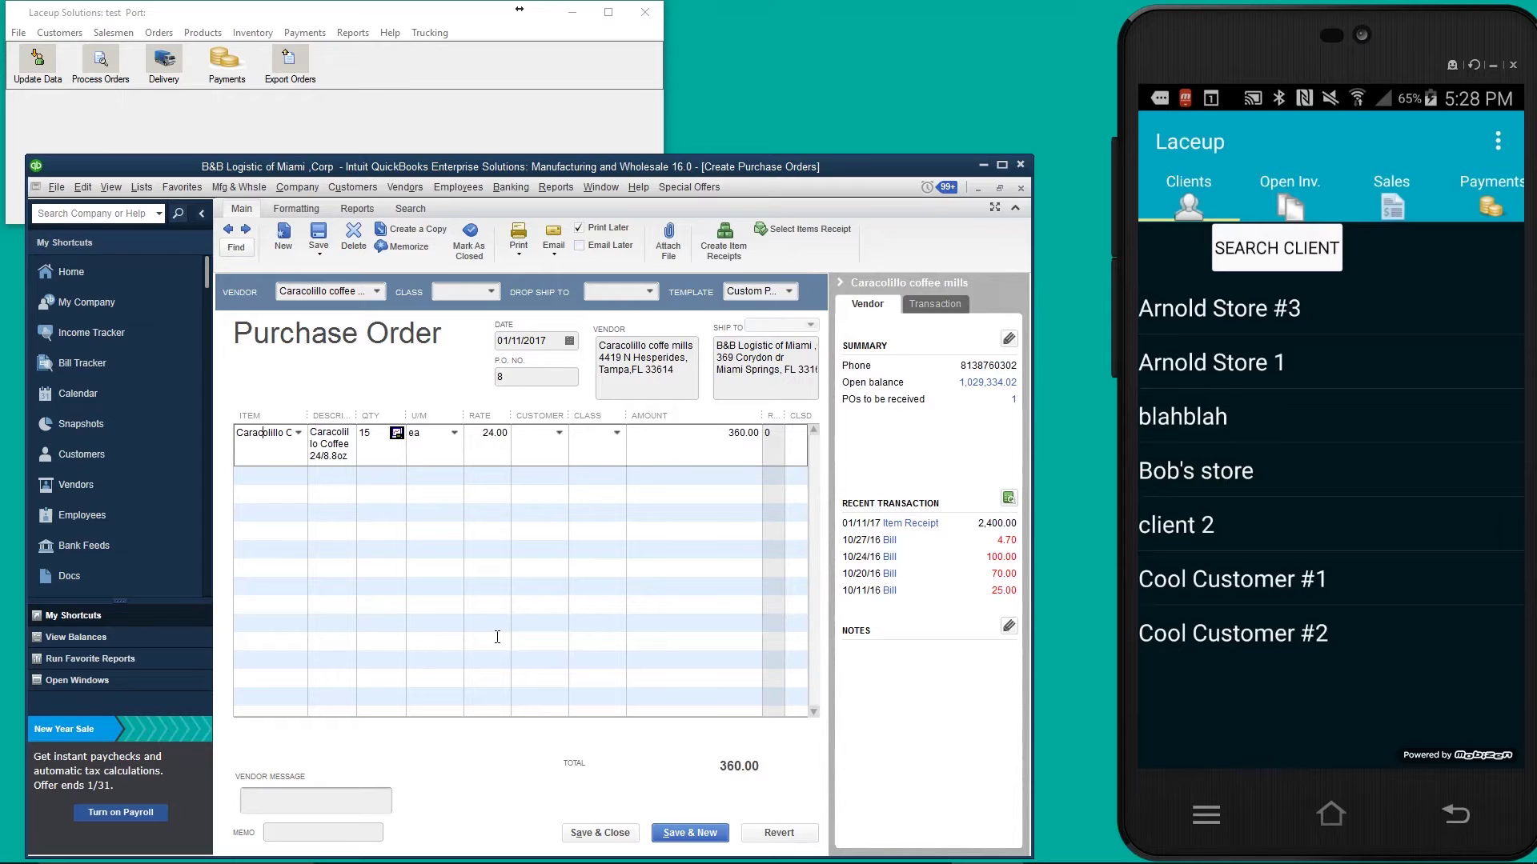
pyautogui.click(729, 259)
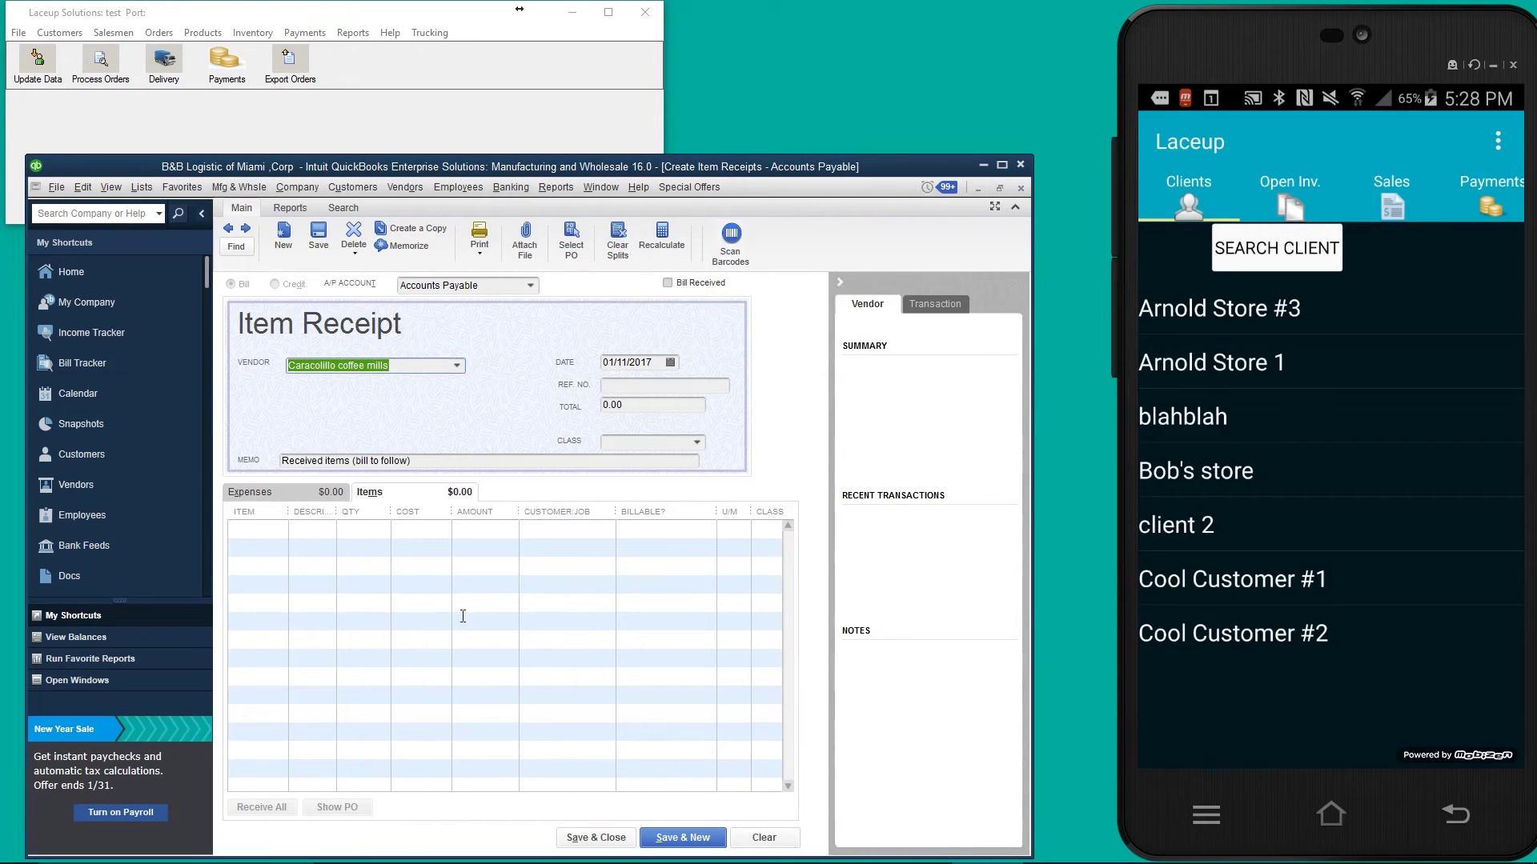
# Step: Receive PO 8 on the item receipt: 15 Caracolillo Coffee at 24.00, totalling 360.00, then save and close
pyautogui.click(501, 610)
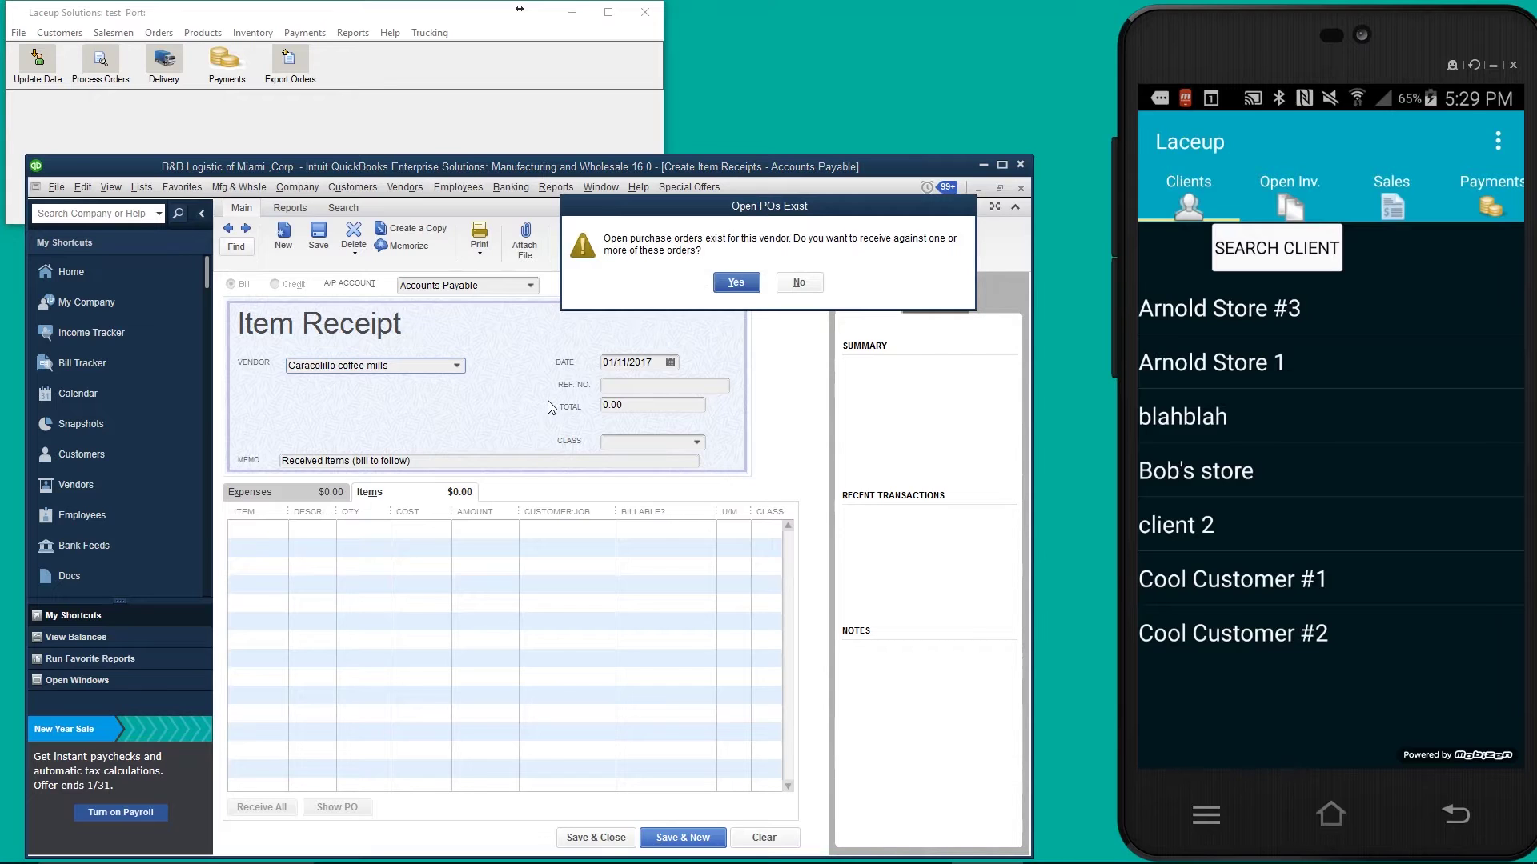
pyautogui.click(743, 282)
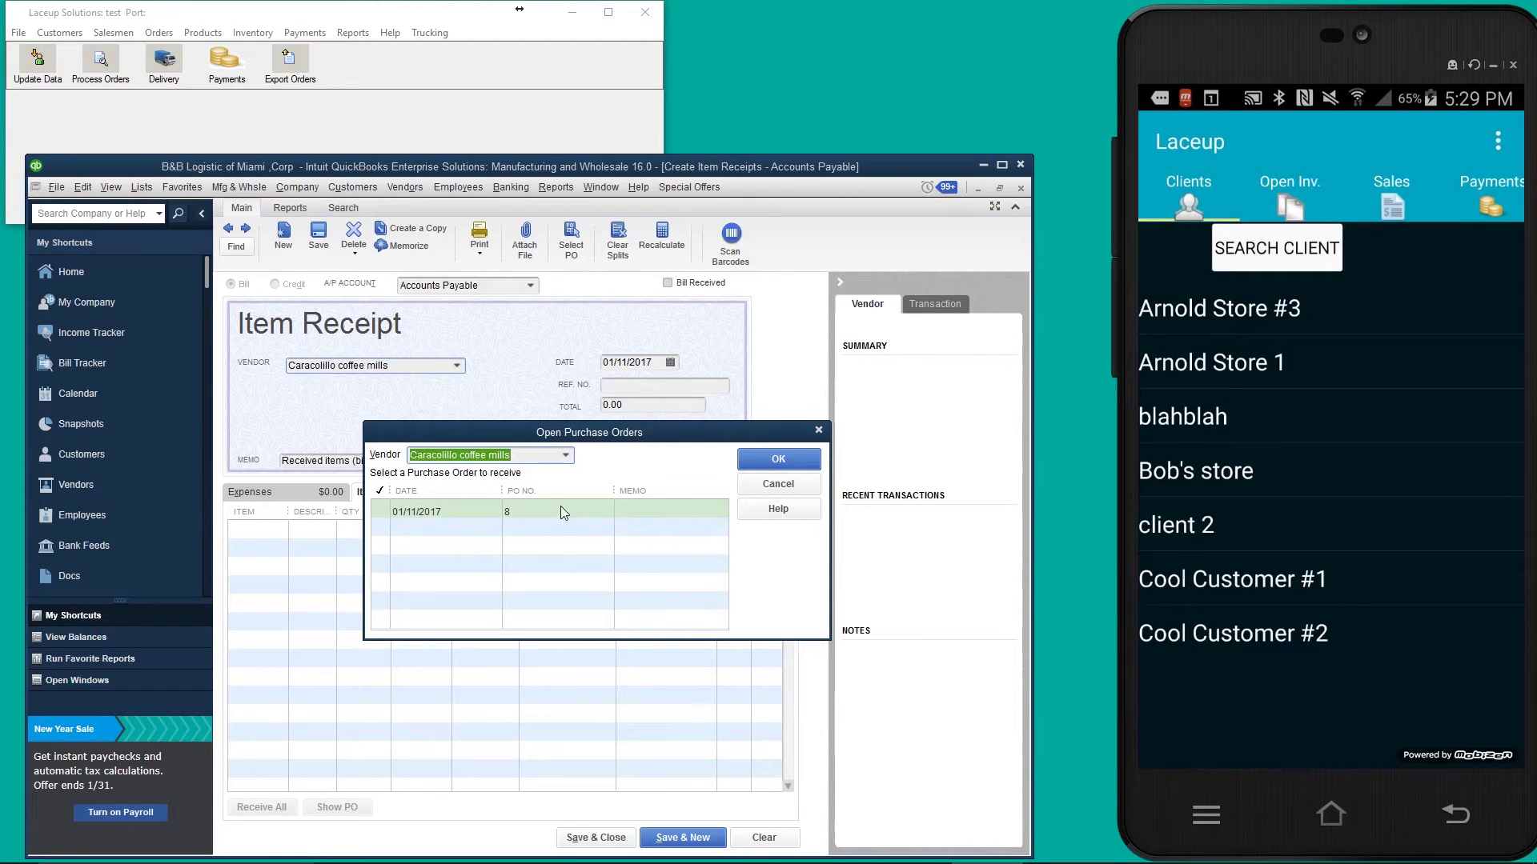
pyautogui.click(410, 512)
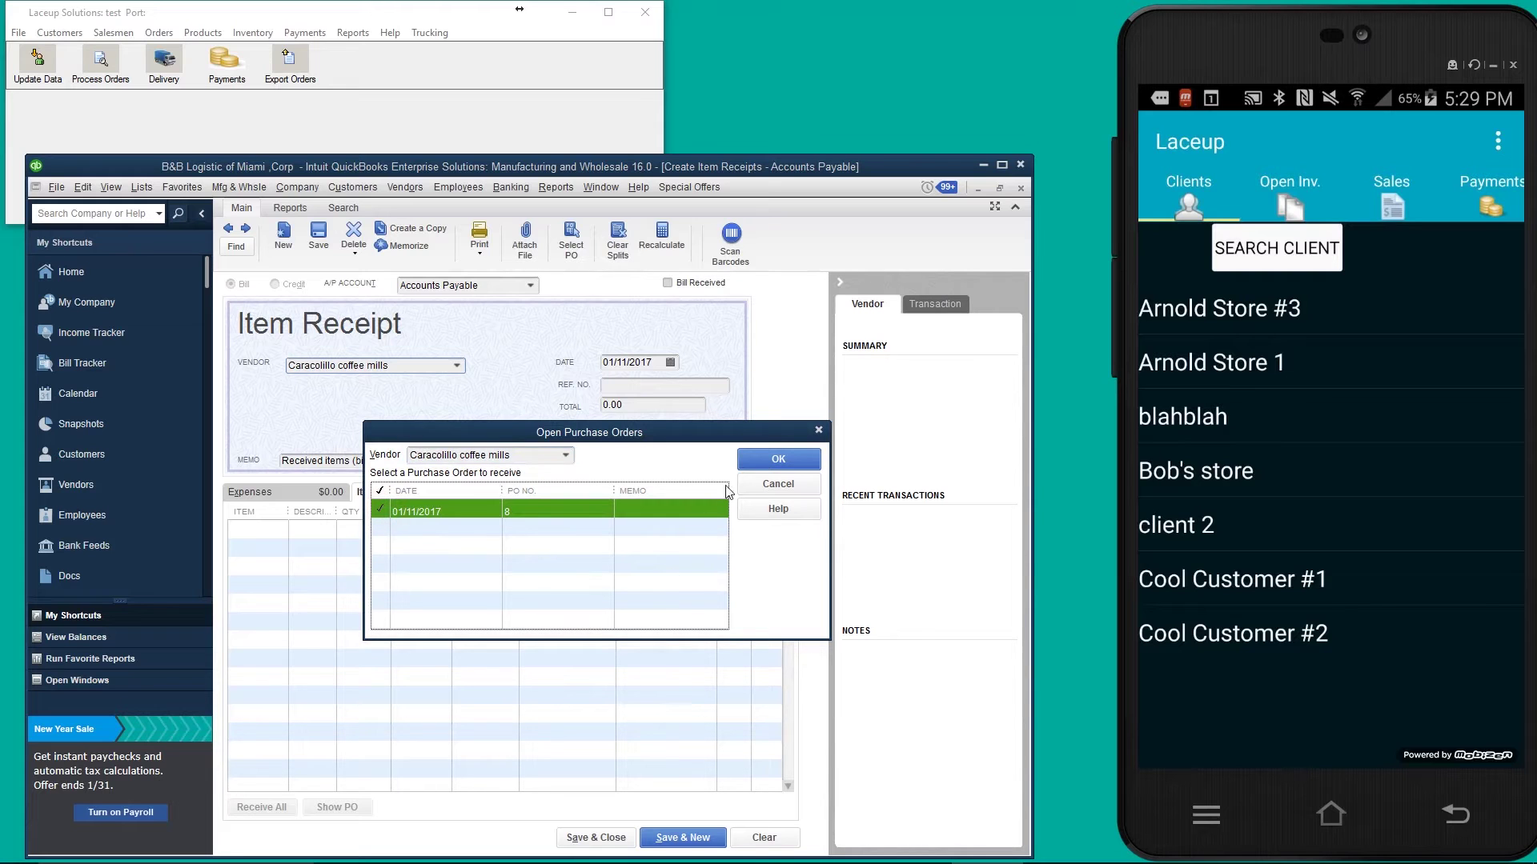
pyautogui.click(777, 458)
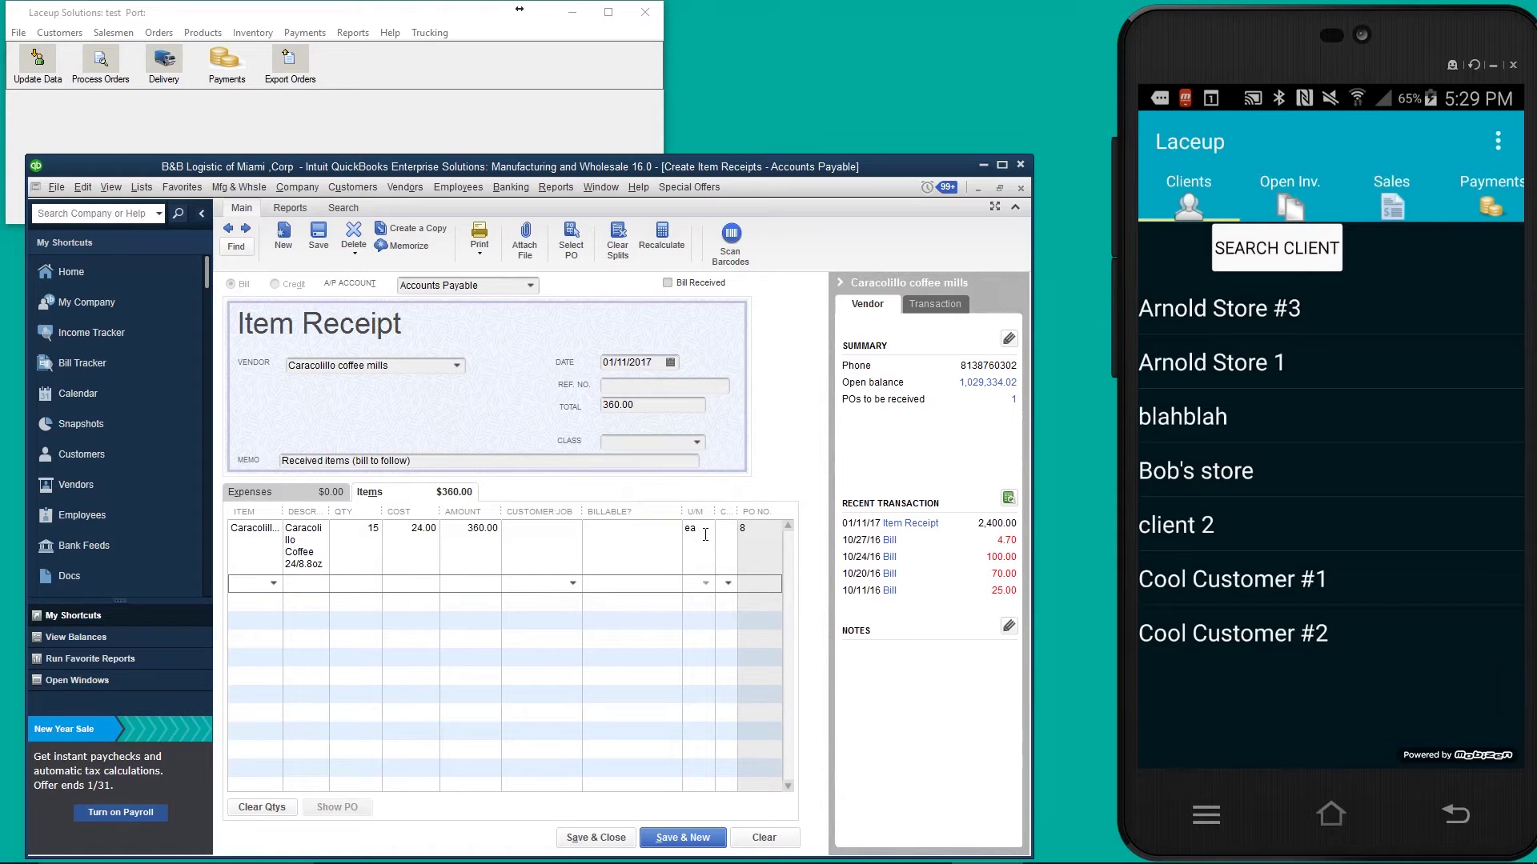
pyautogui.click(251, 531)
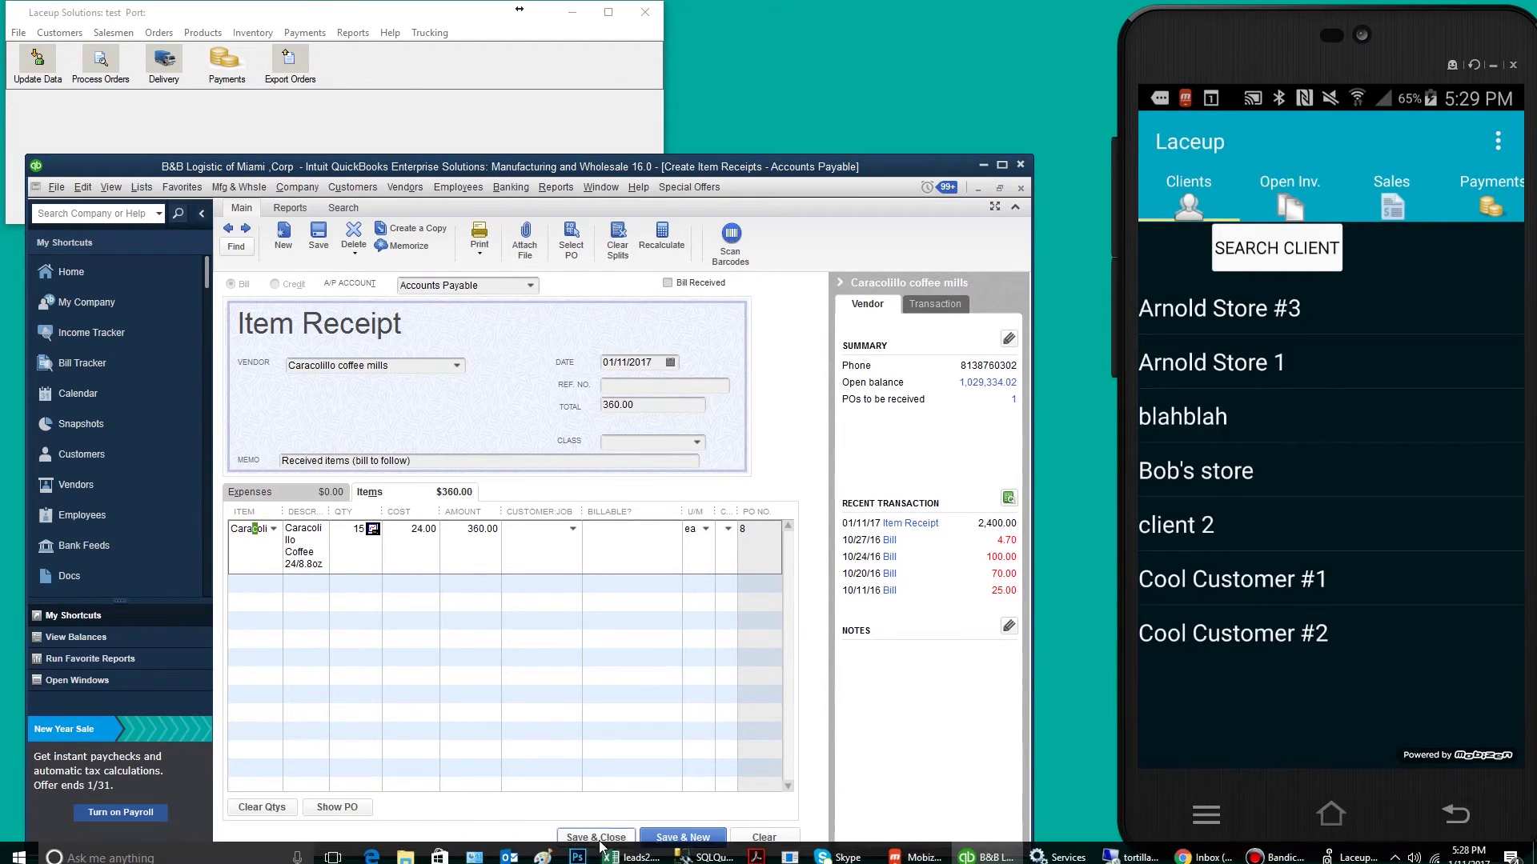
pyautogui.click(630, 832)
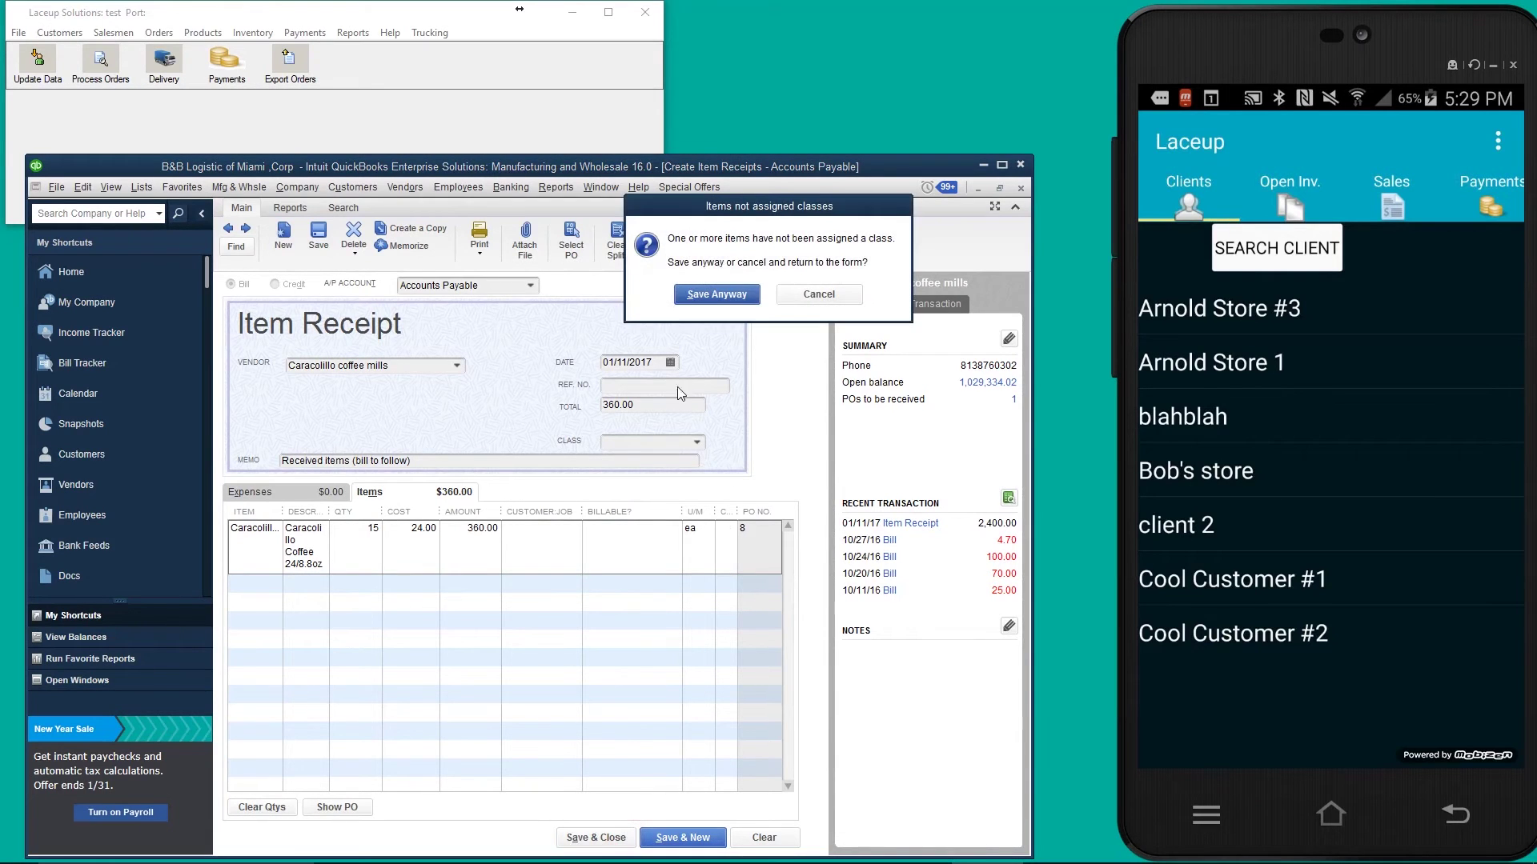
# Step: Save the receipt despite missing classes, confirm PO 8 is Received in Full, and verify 115 on hand
pyautogui.click(719, 295)
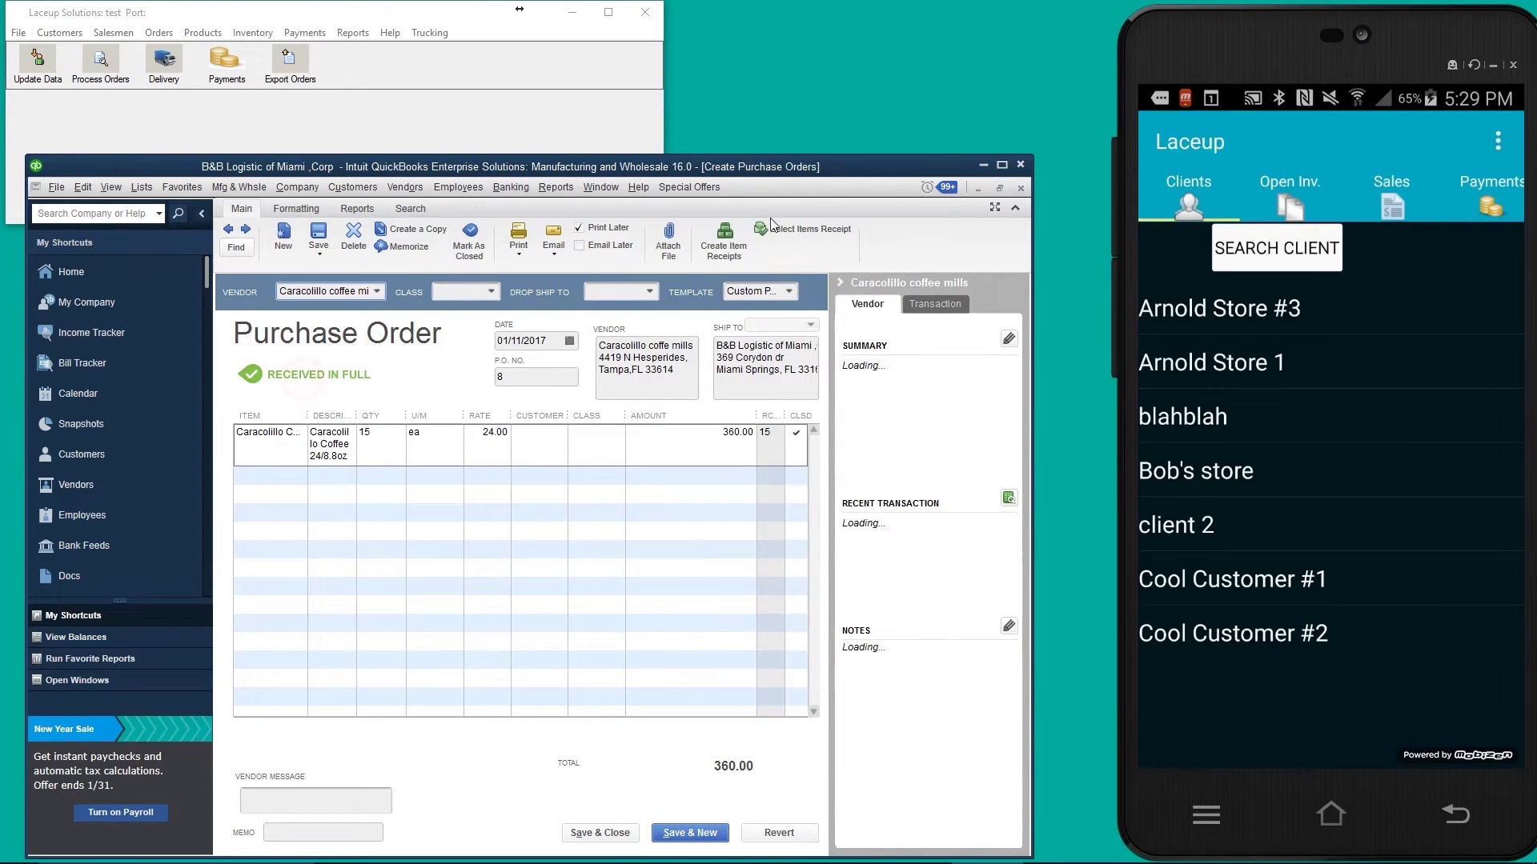
pyautogui.click(367, 337)
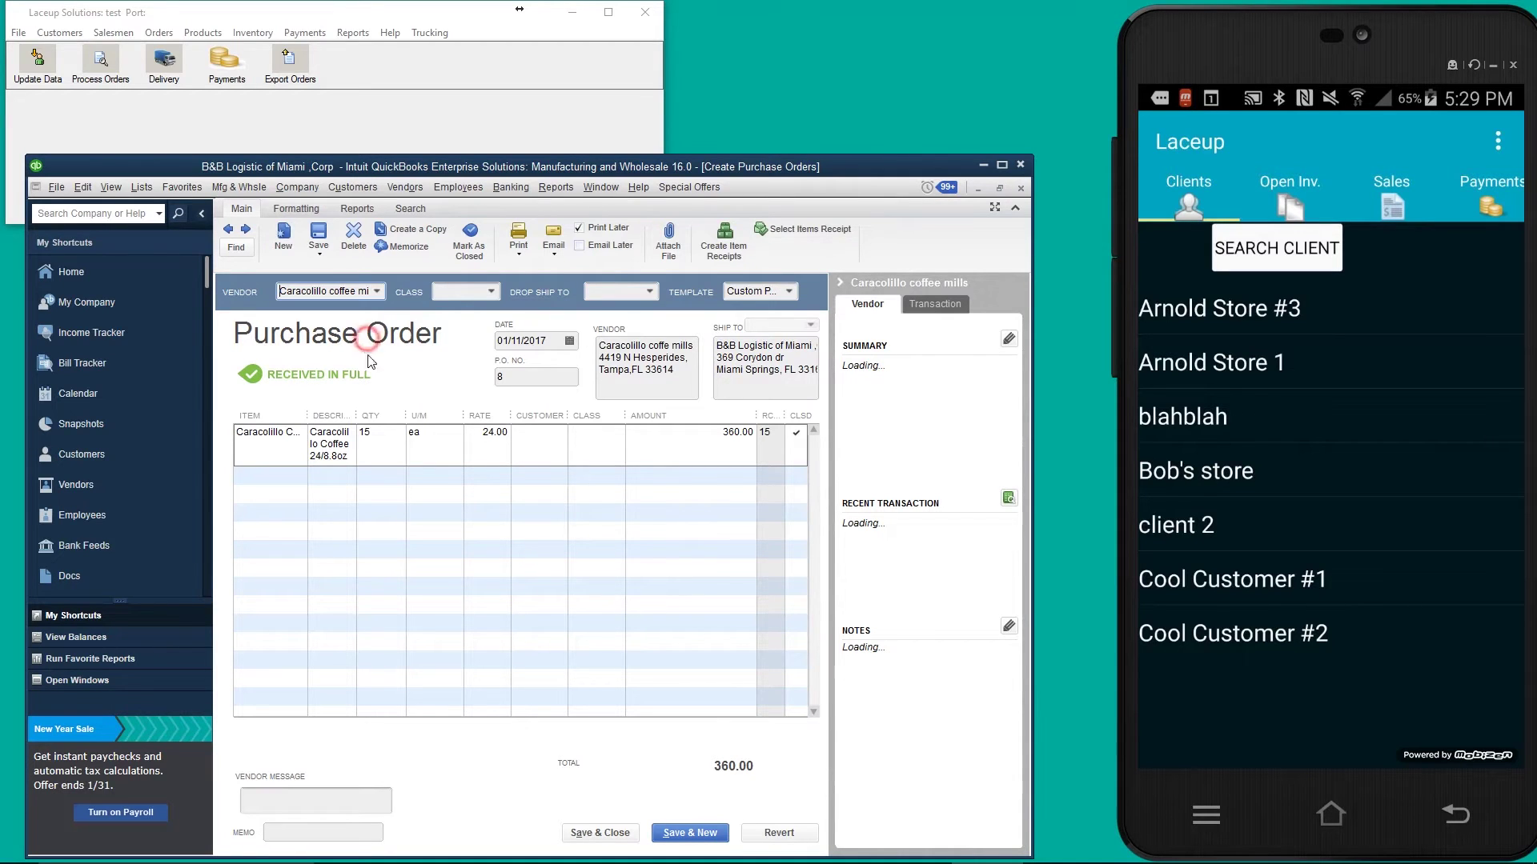
pyautogui.click(374, 434)
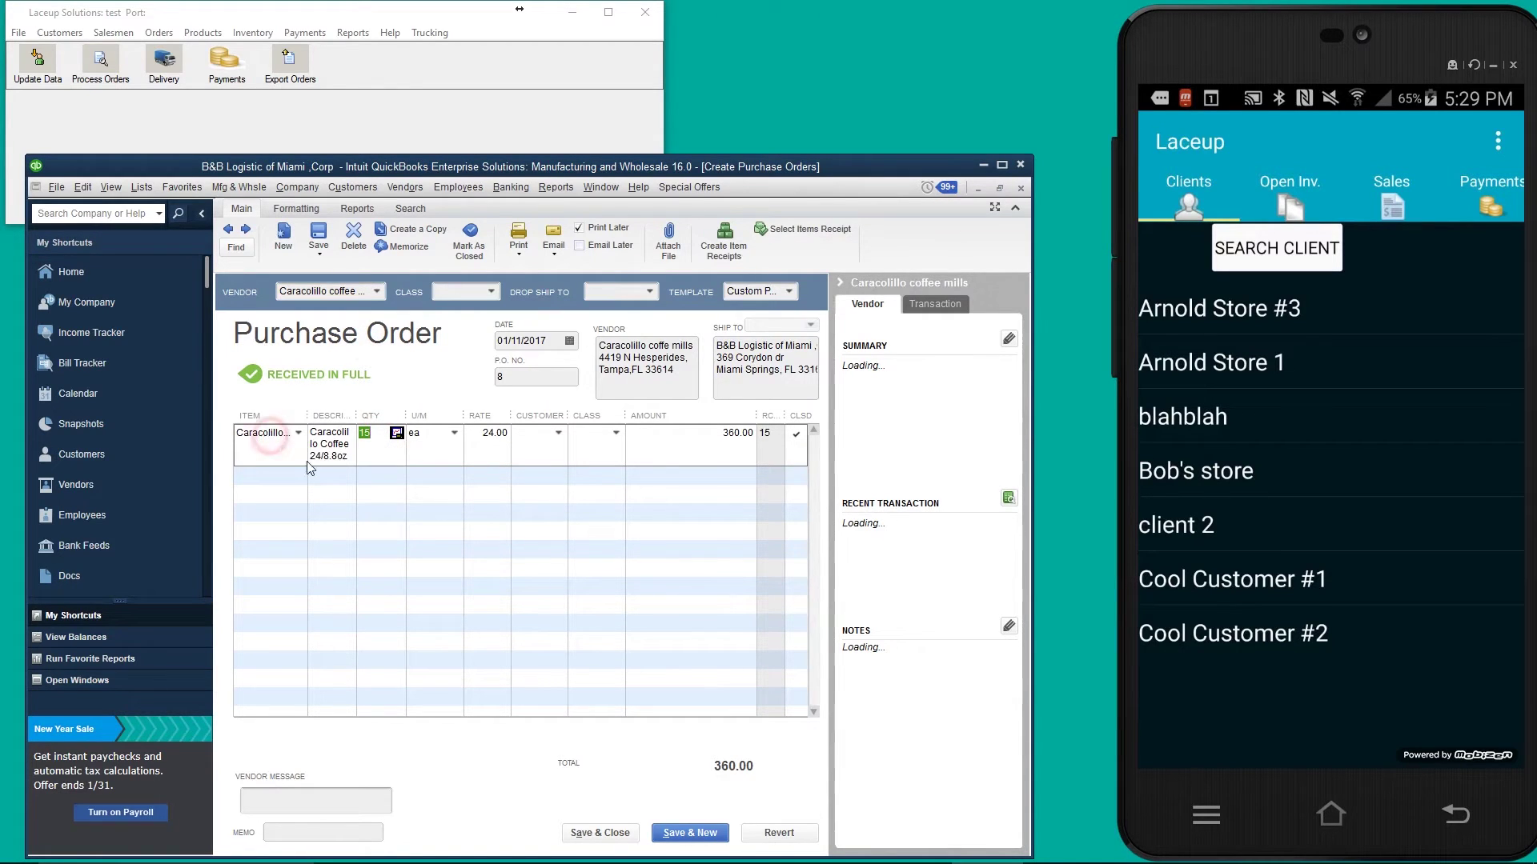
pyautogui.click(1019, 188)
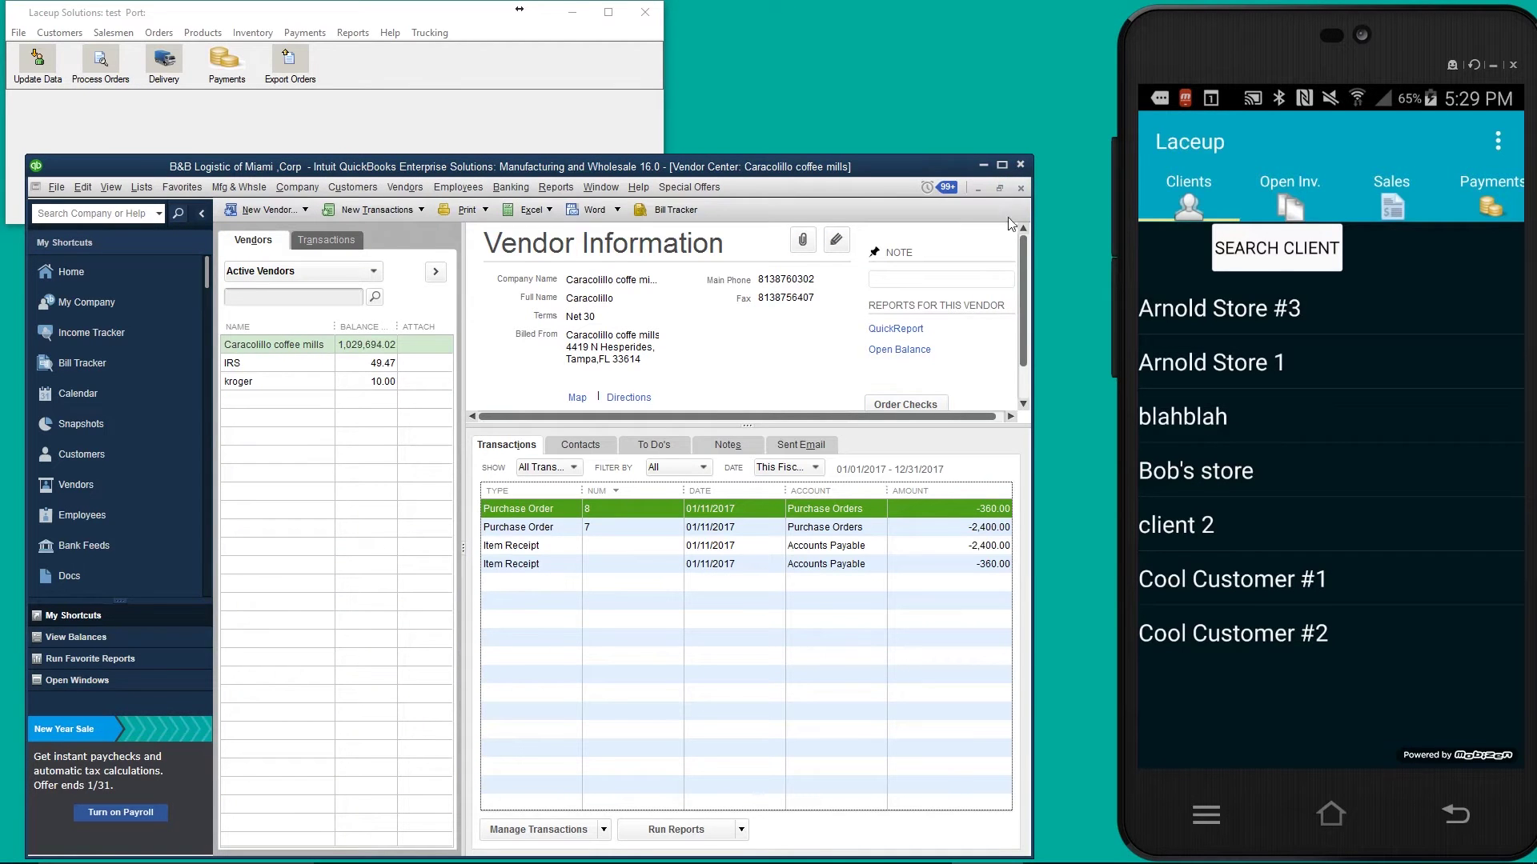
pyautogui.click(1020, 188)
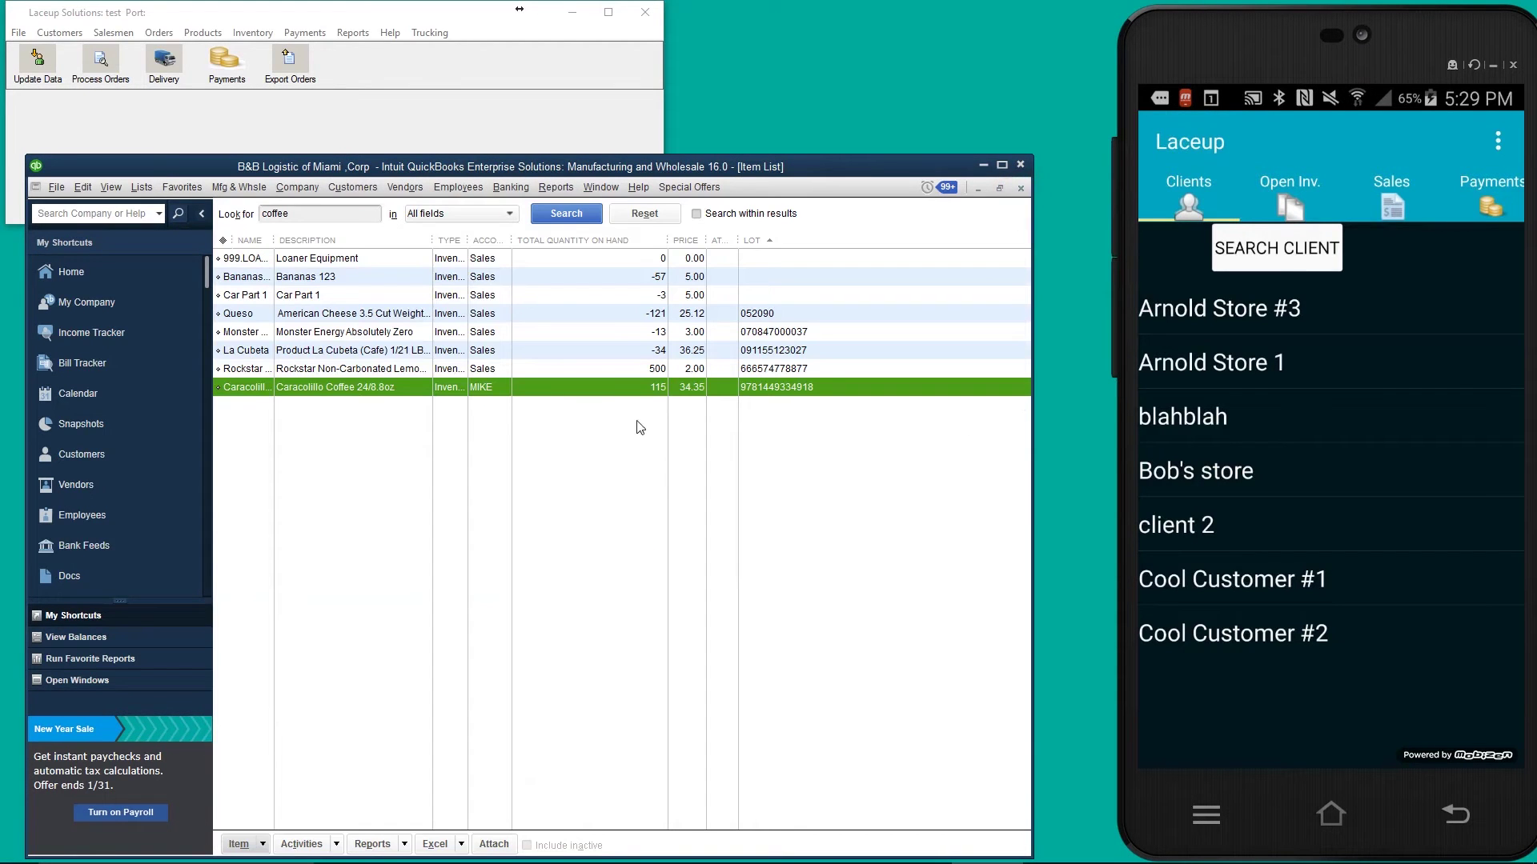
pyautogui.click(630, 392)
pyautogui.click(620, 390)
# Step: Run Update Data in LaceUp Solutions and dismiss the Data Imported message
pyautogui.click(384, 87)
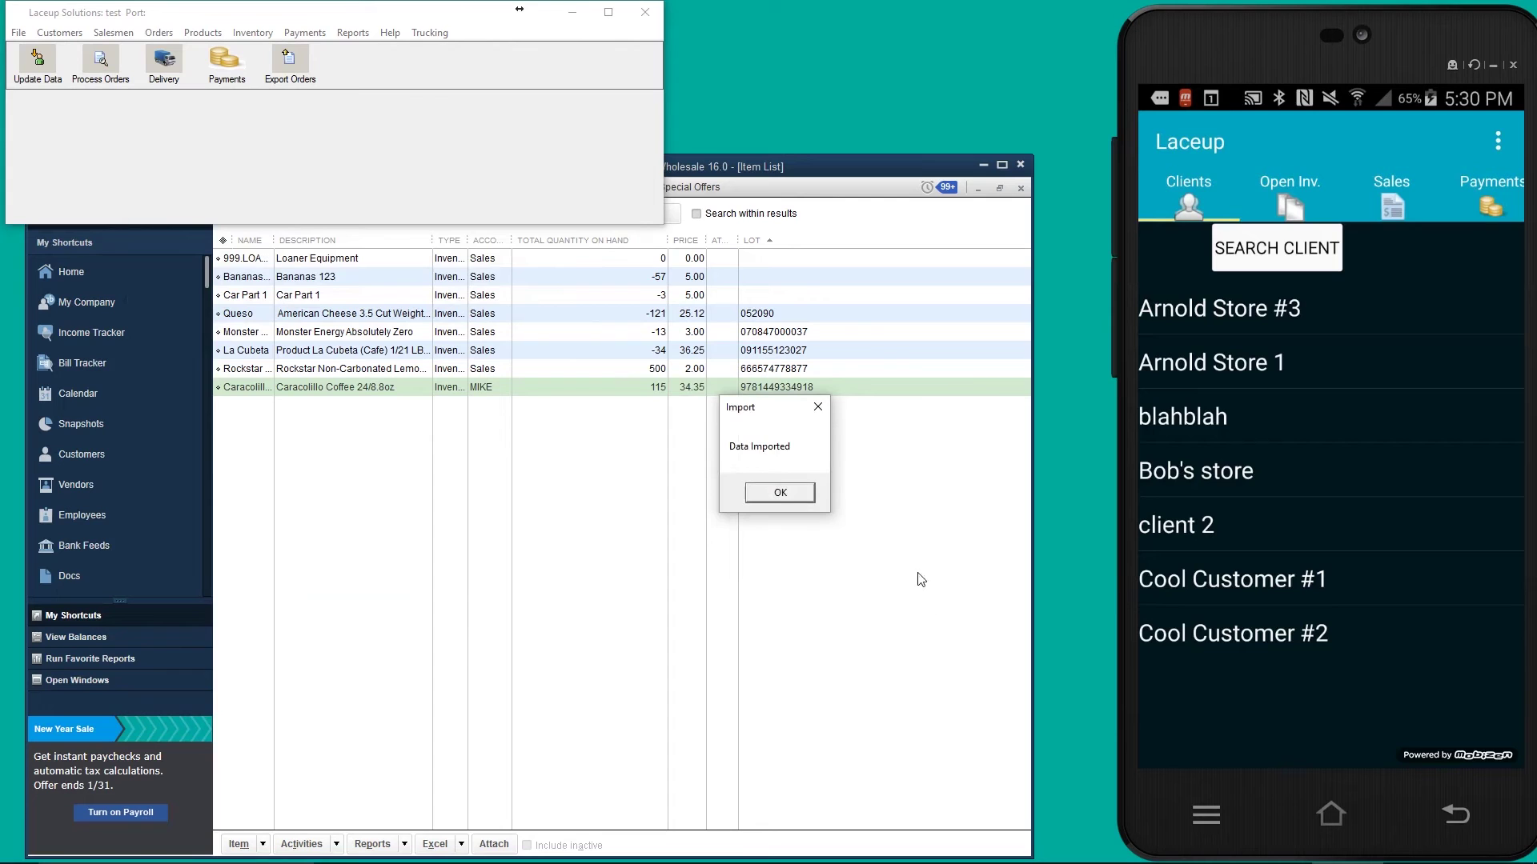
pyautogui.click(794, 498)
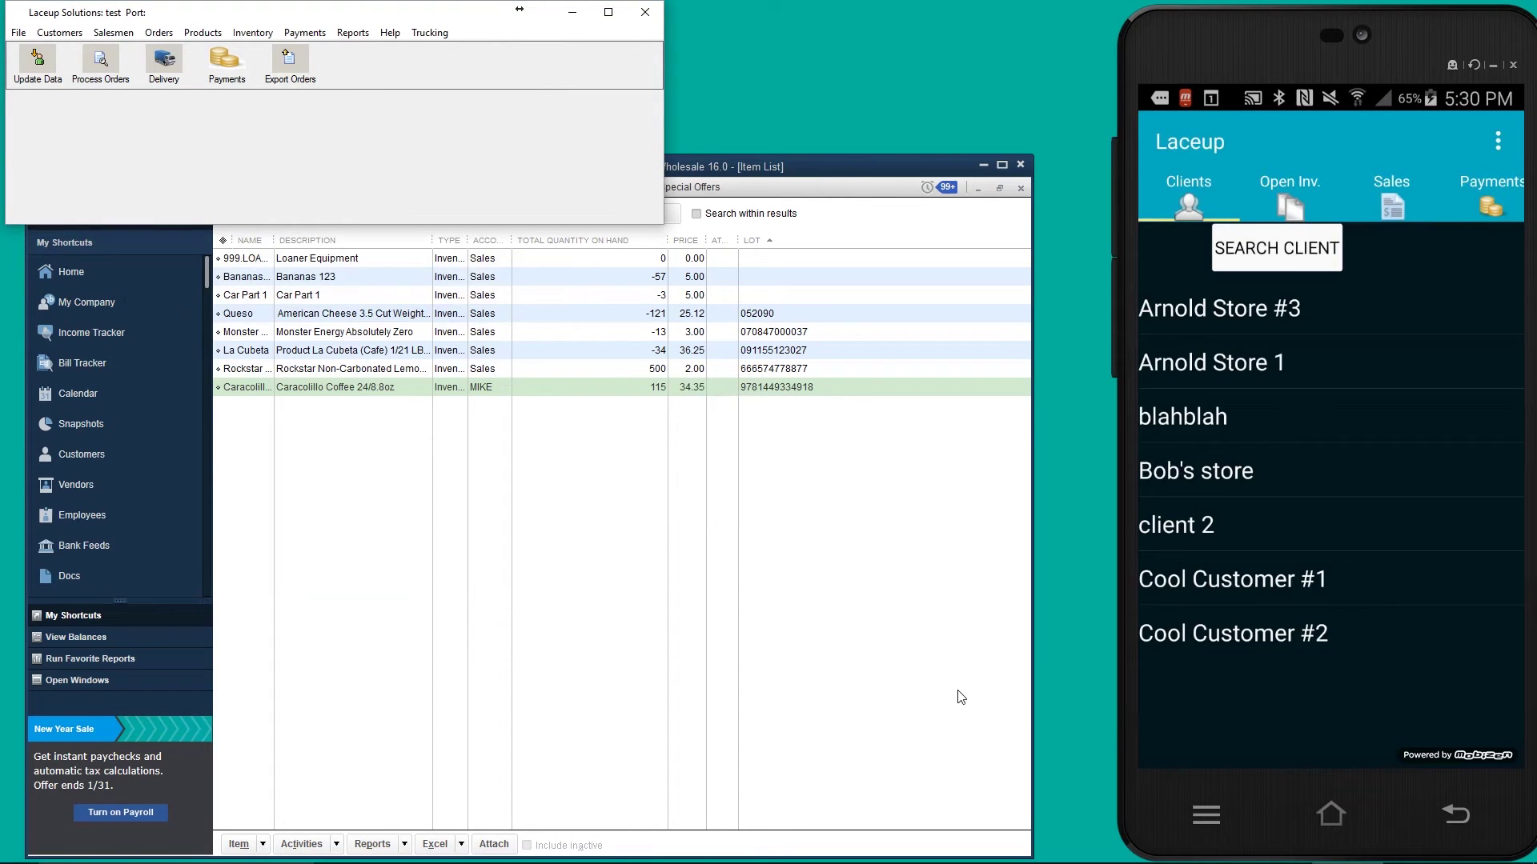
# Step: Sync the LaceUp phone app's data from the server and dismiss the download confirmation
pyautogui.click(1355, 42)
pyautogui.click(1497, 140)
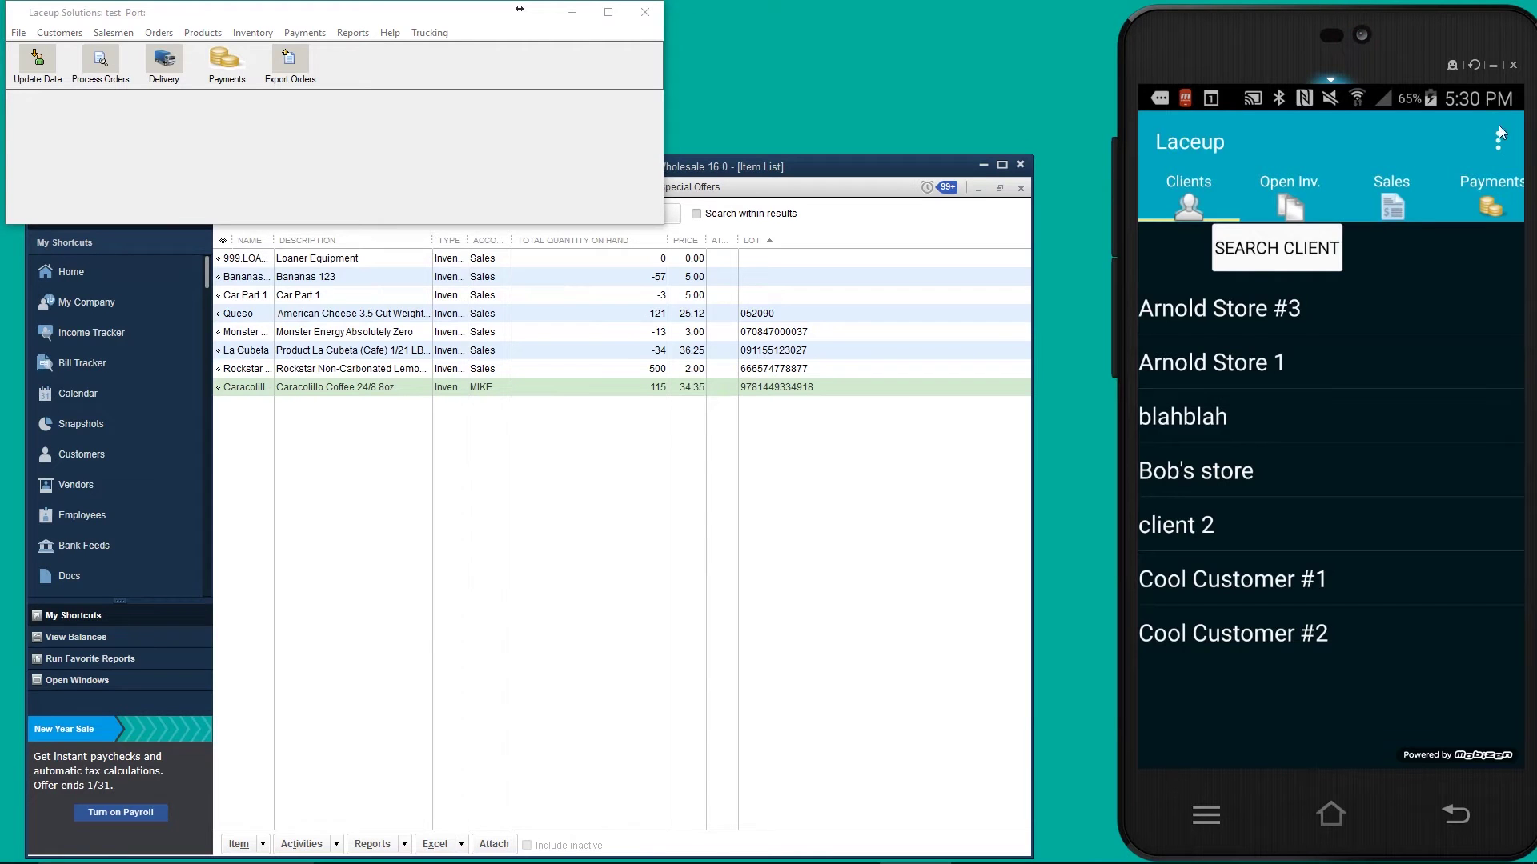
pyautogui.click(1374, 153)
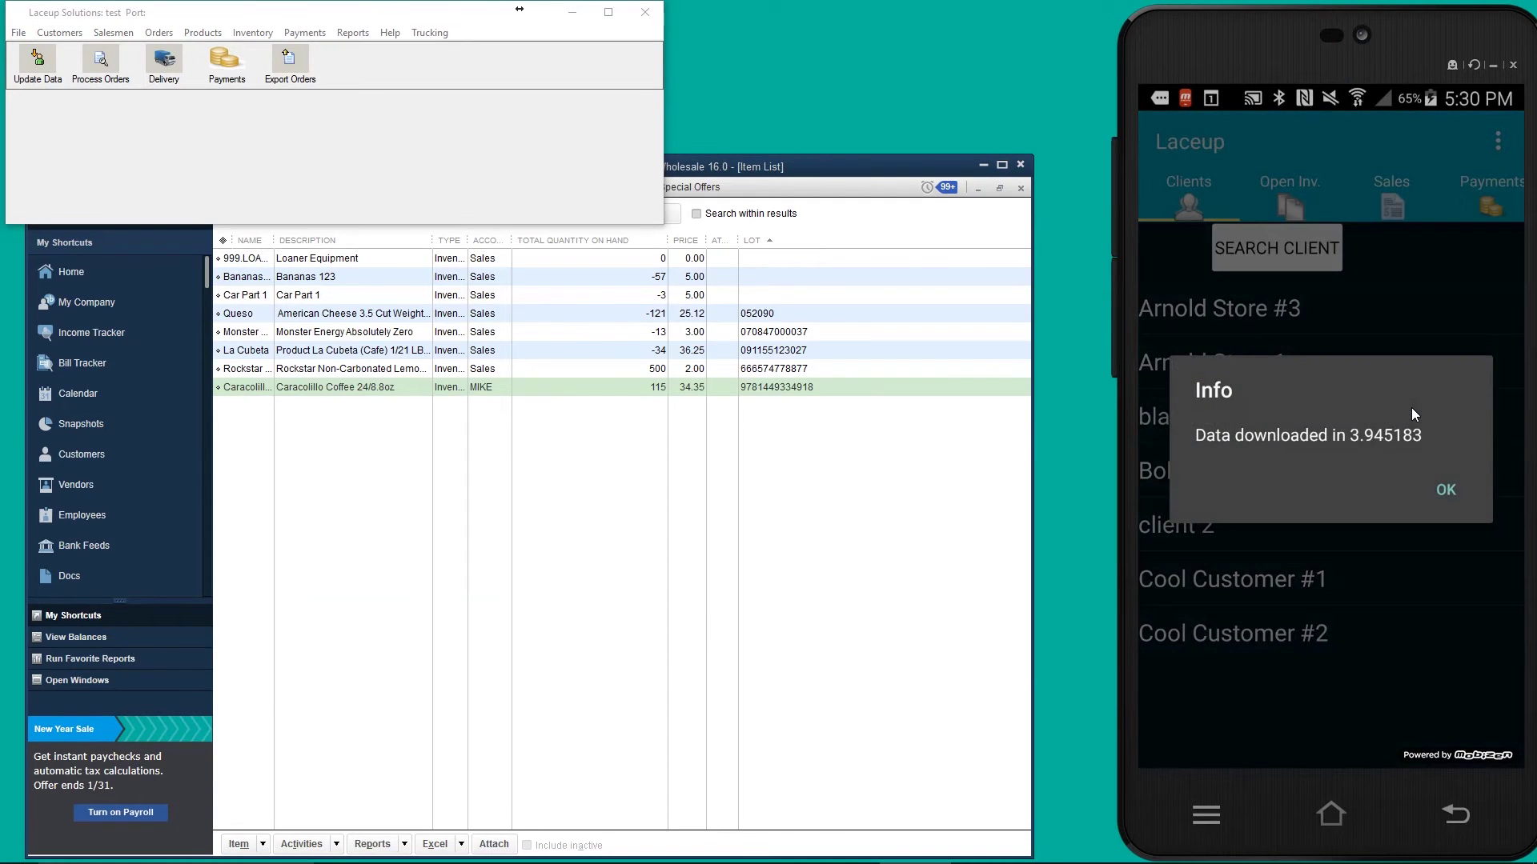
pyautogui.click(1457, 483)
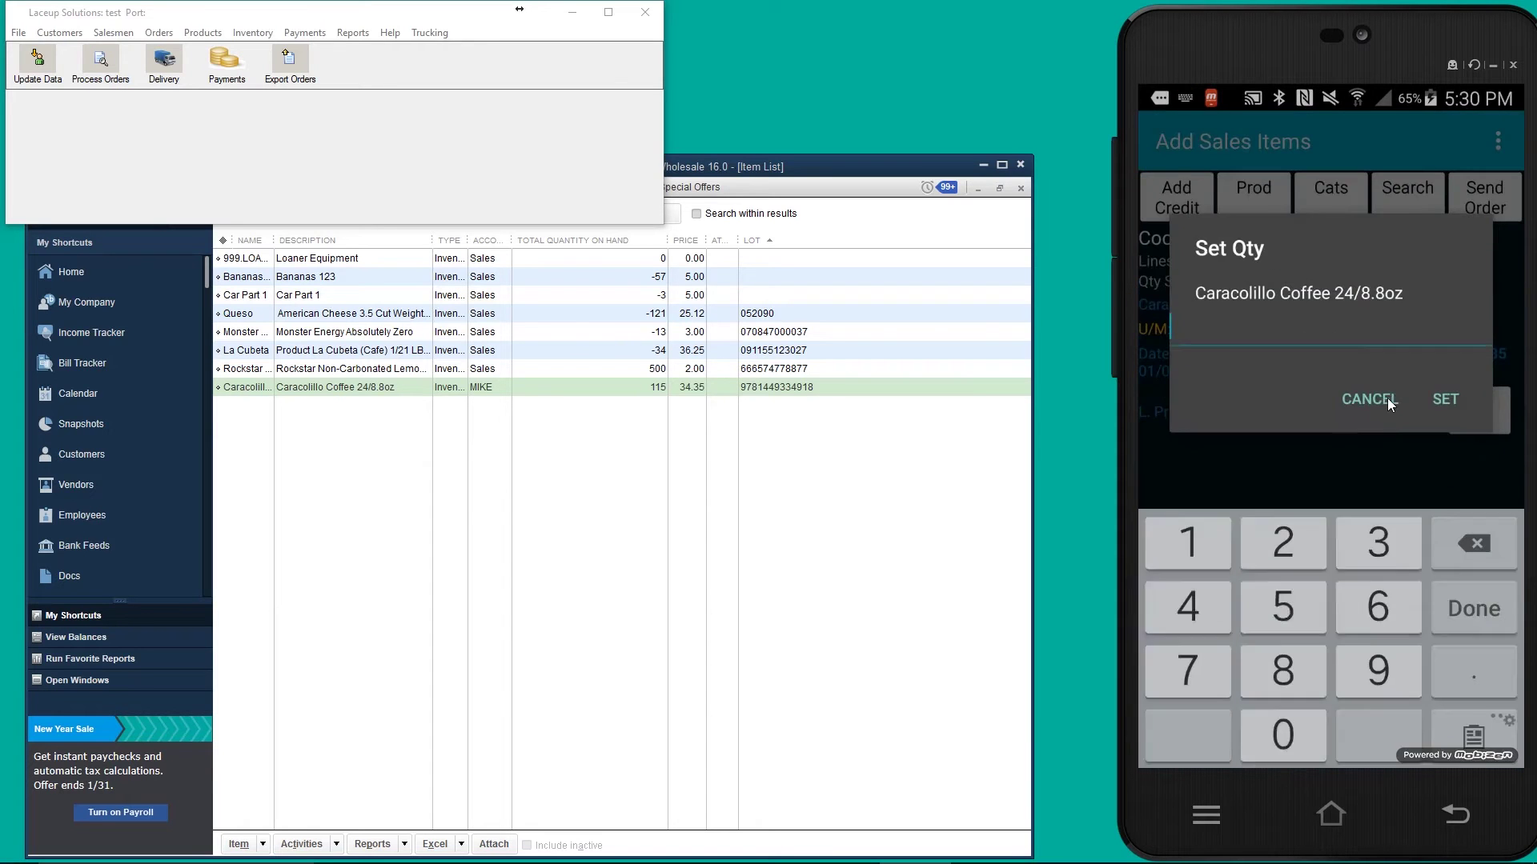
# Step: Order 15 Caracolillo Coffee for Cool Customer #2, send the $564.71 order, and open the desktop Orders List
pyautogui.write('15')
pyautogui.press('Return')
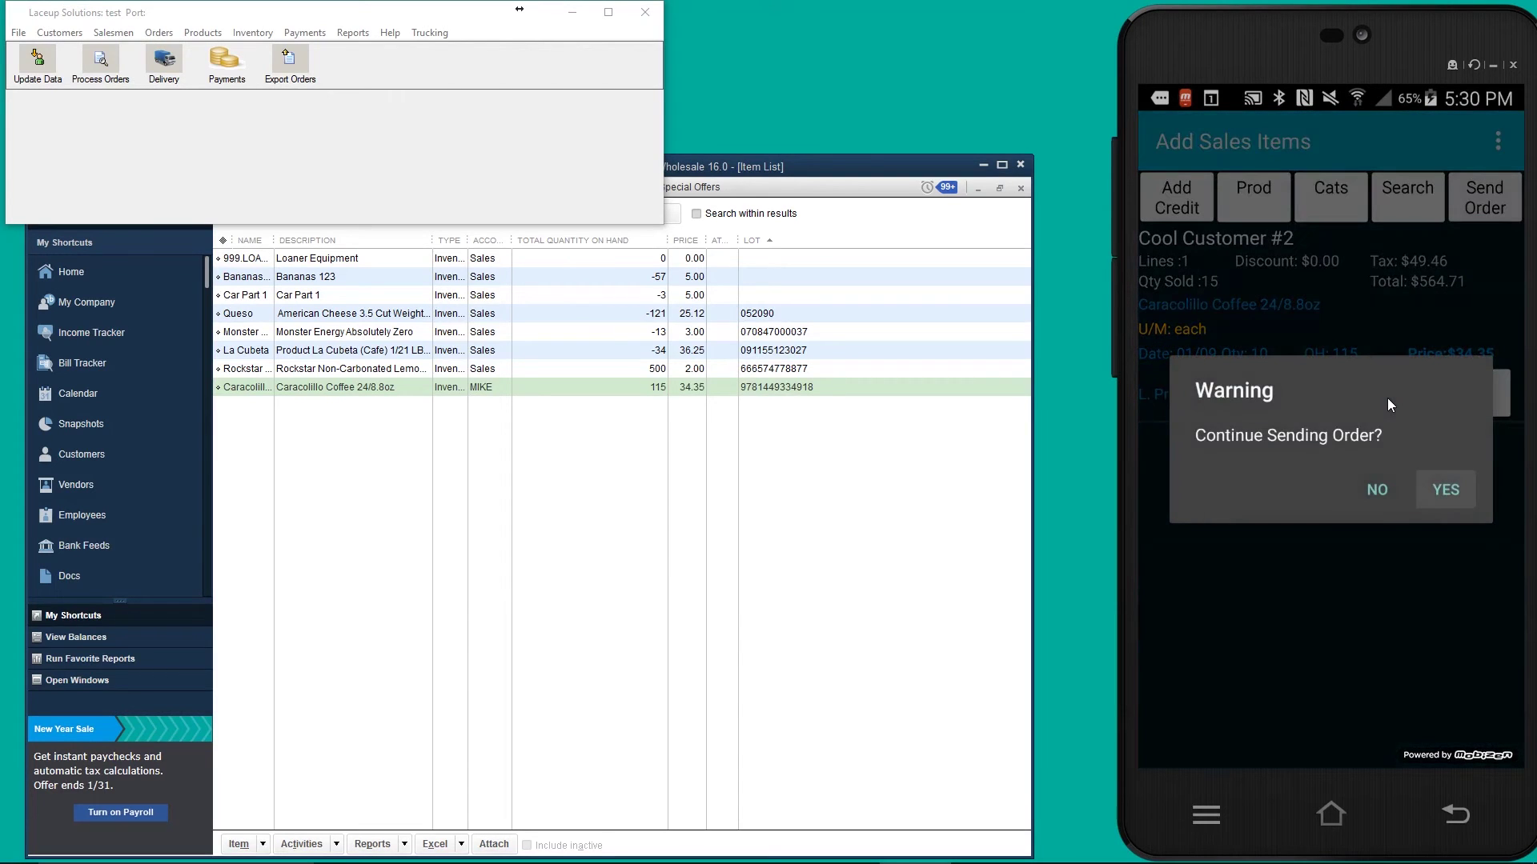
pyautogui.press('Return')
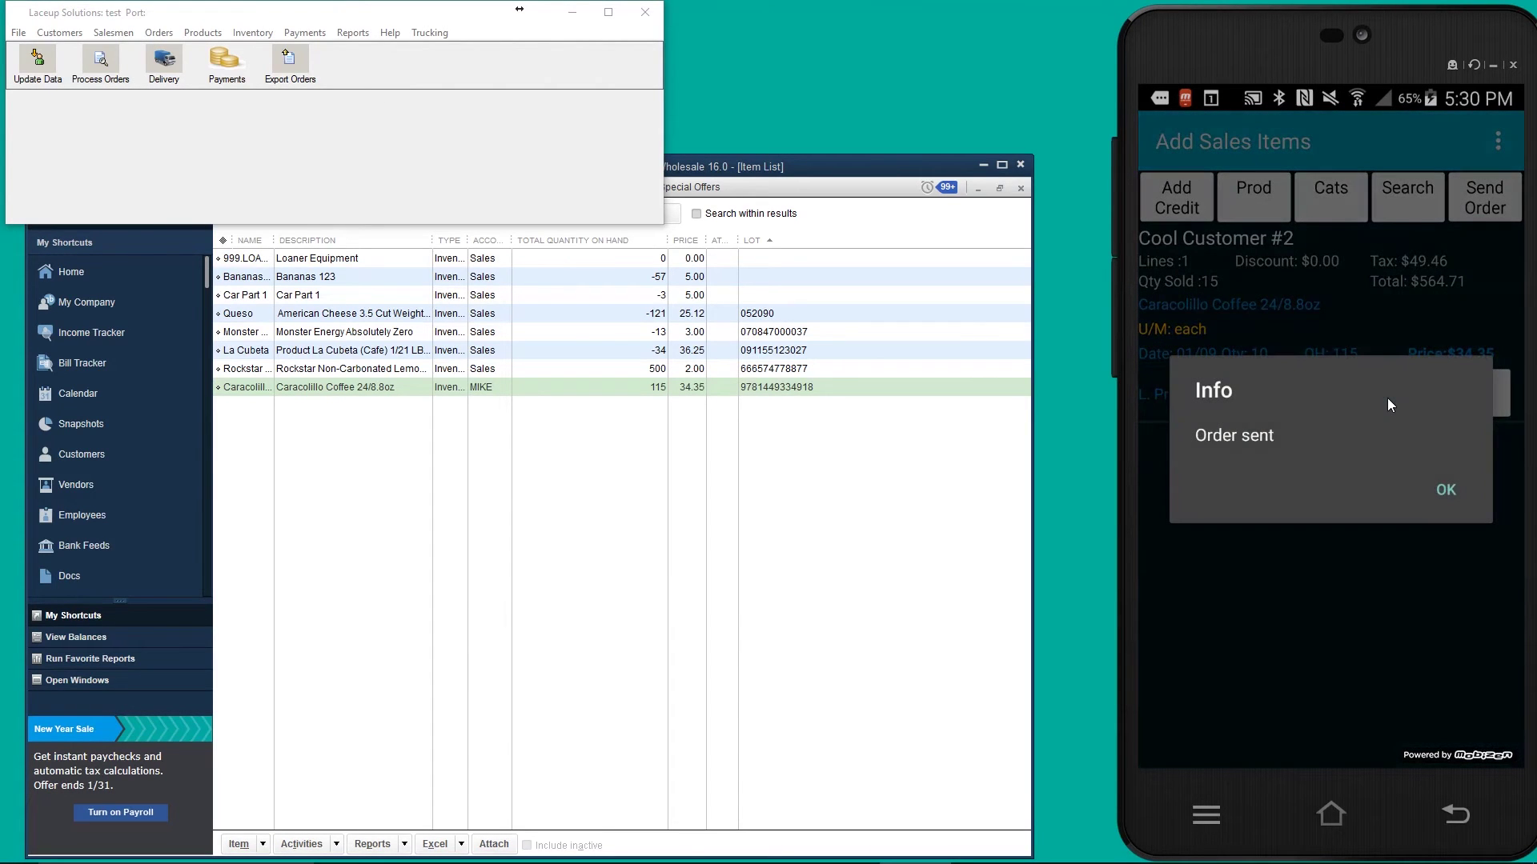
pyautogui.click(344, 105)
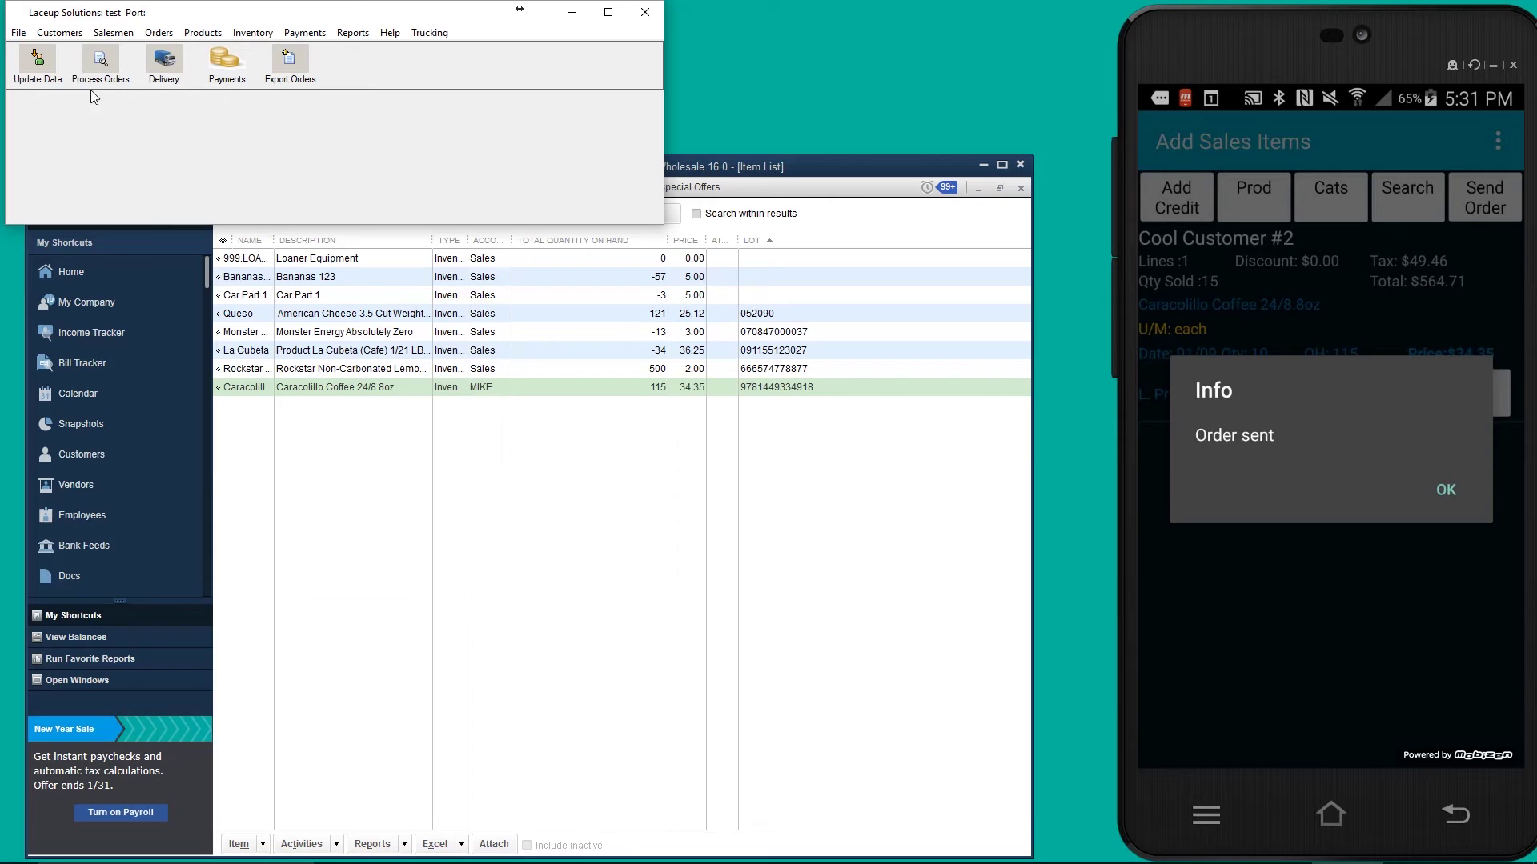
pyautogui.click(101, 63)
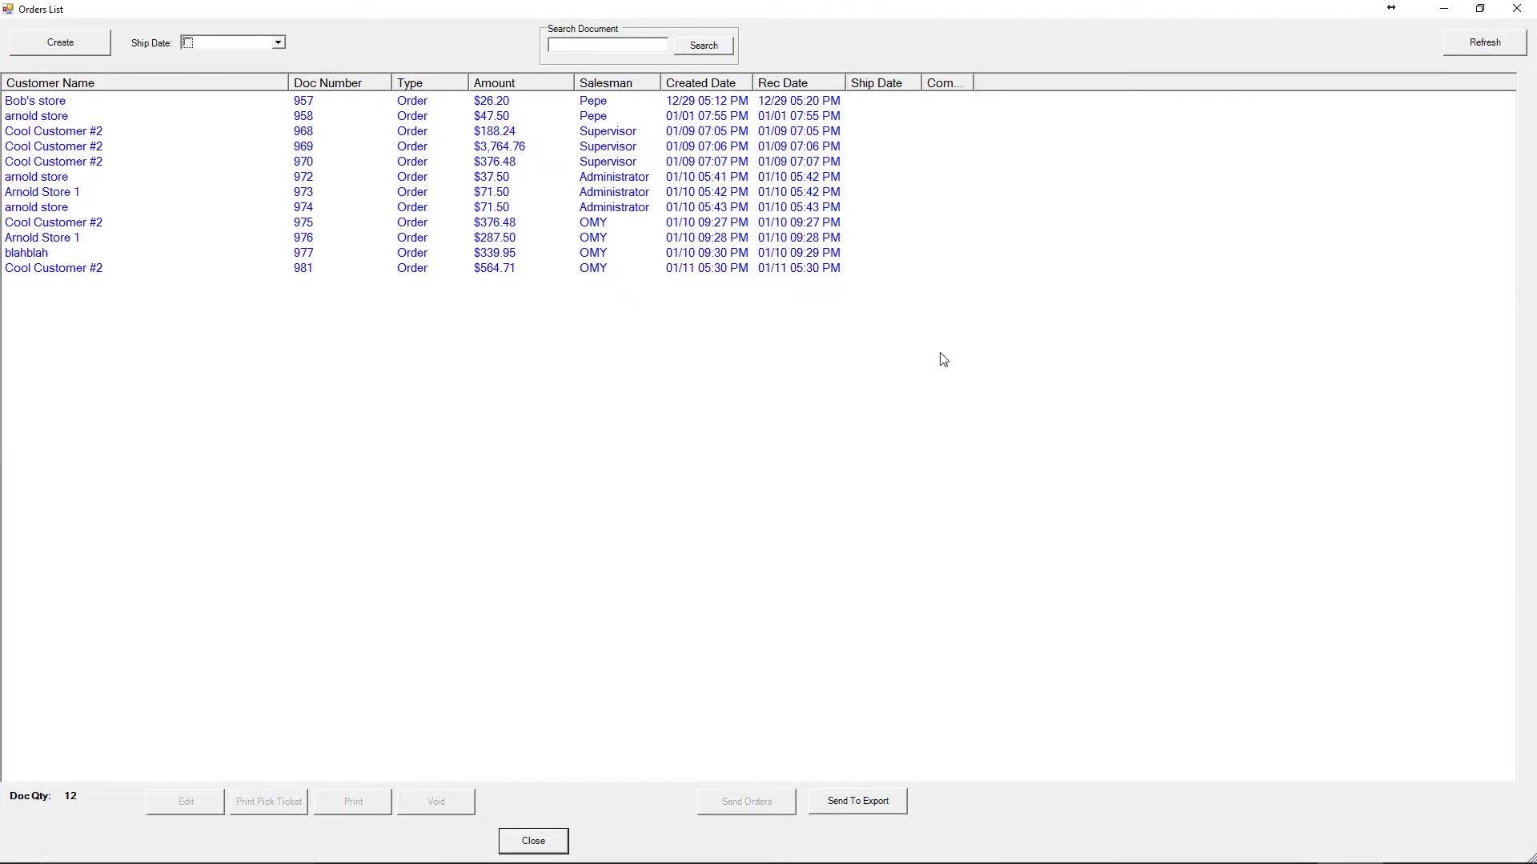
# Step: Open order 981's picking ticket and check it lists 15 Caracolillo Coffee 24/8.8oz with Qty Picked empty
pyautogui.click(480, 268)
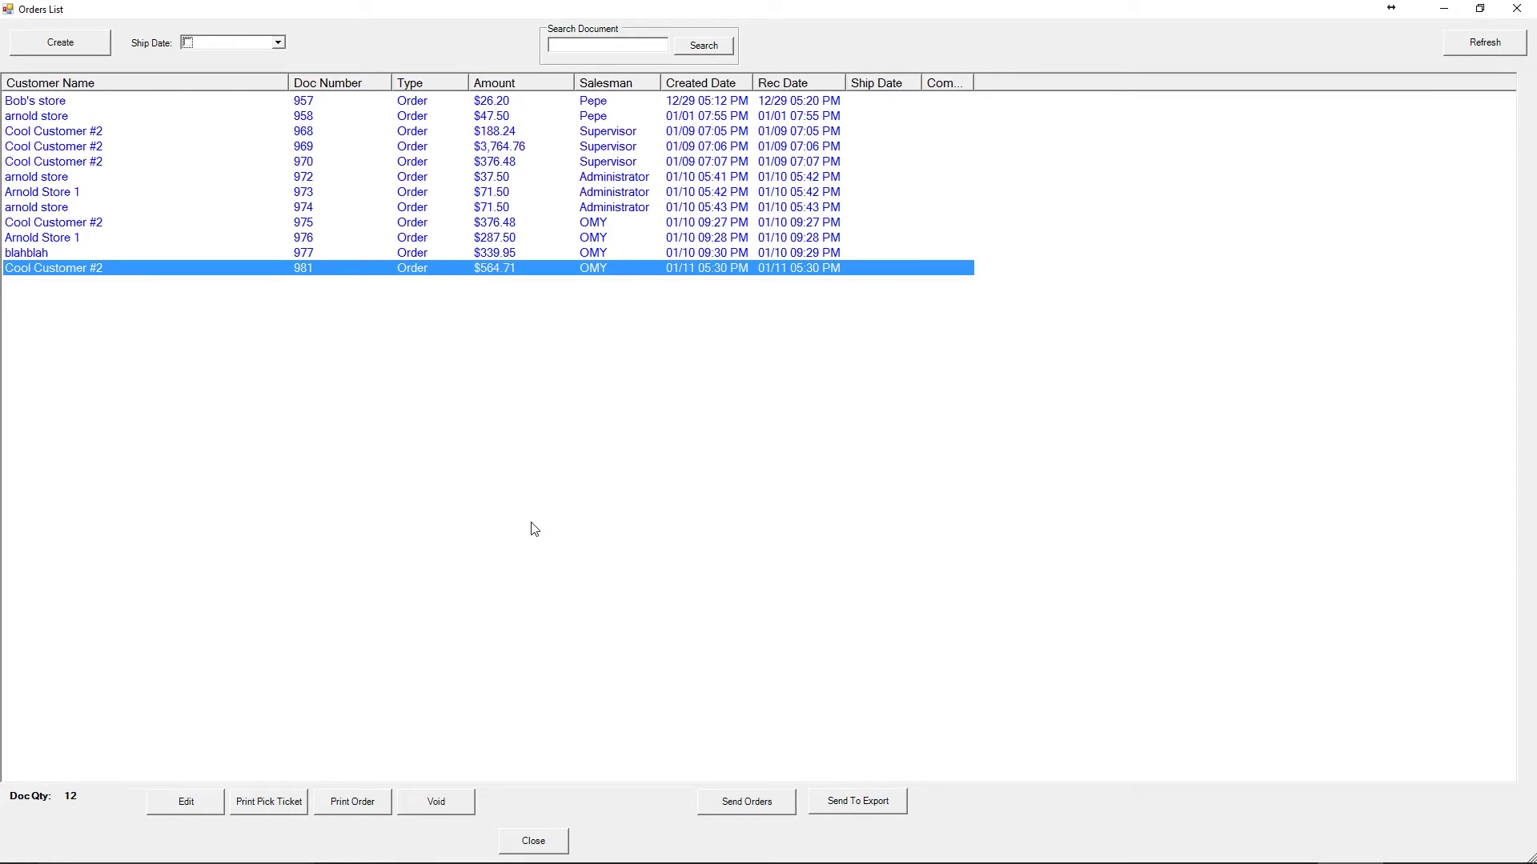
pyautogui.click(287, 807)
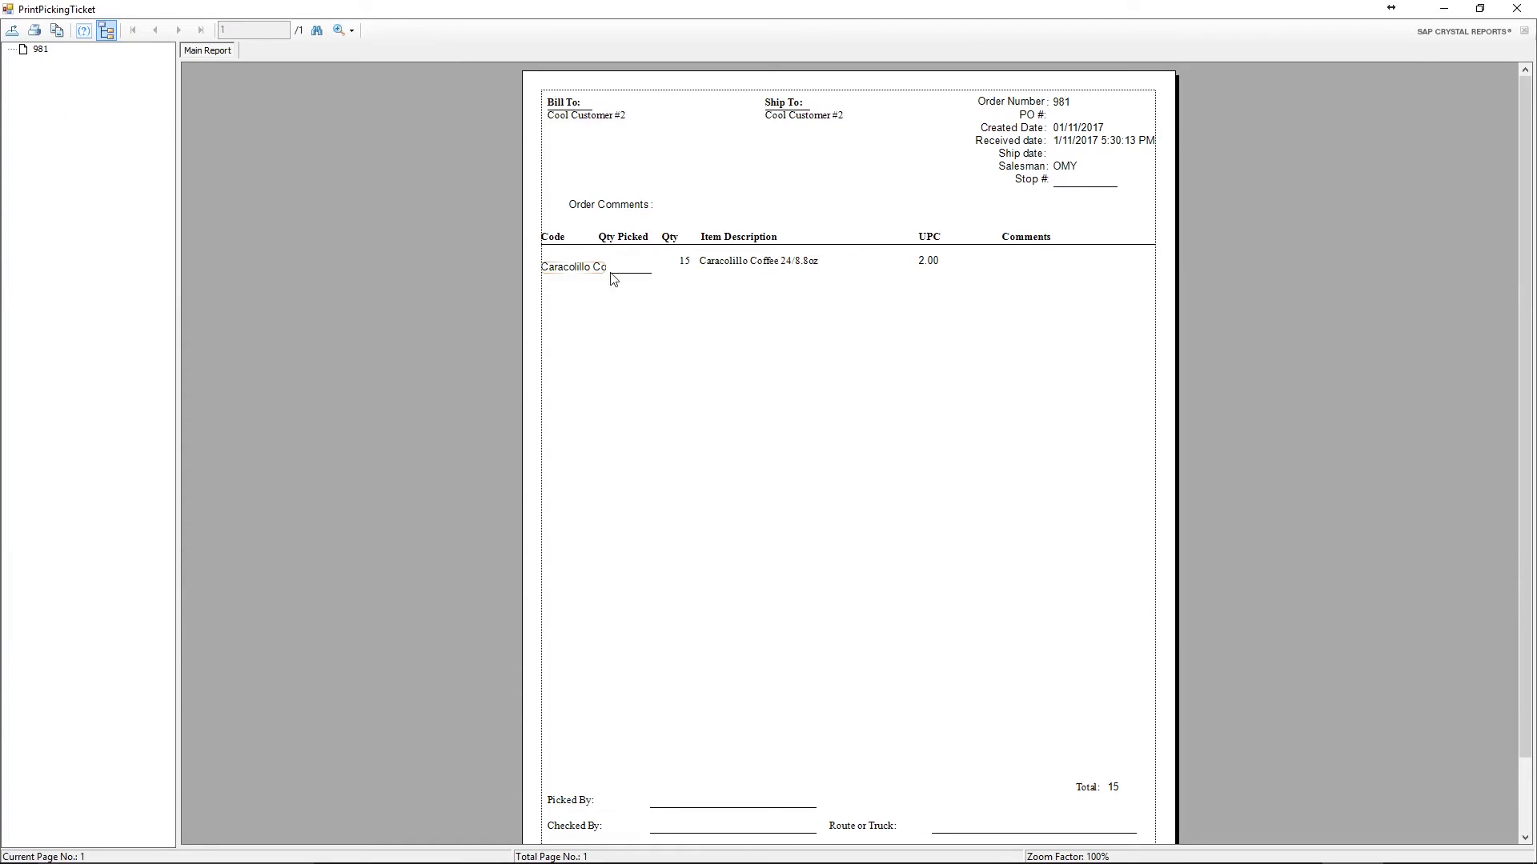
pyautogui.click(681, 264)
pyautogui.click(758, 264)
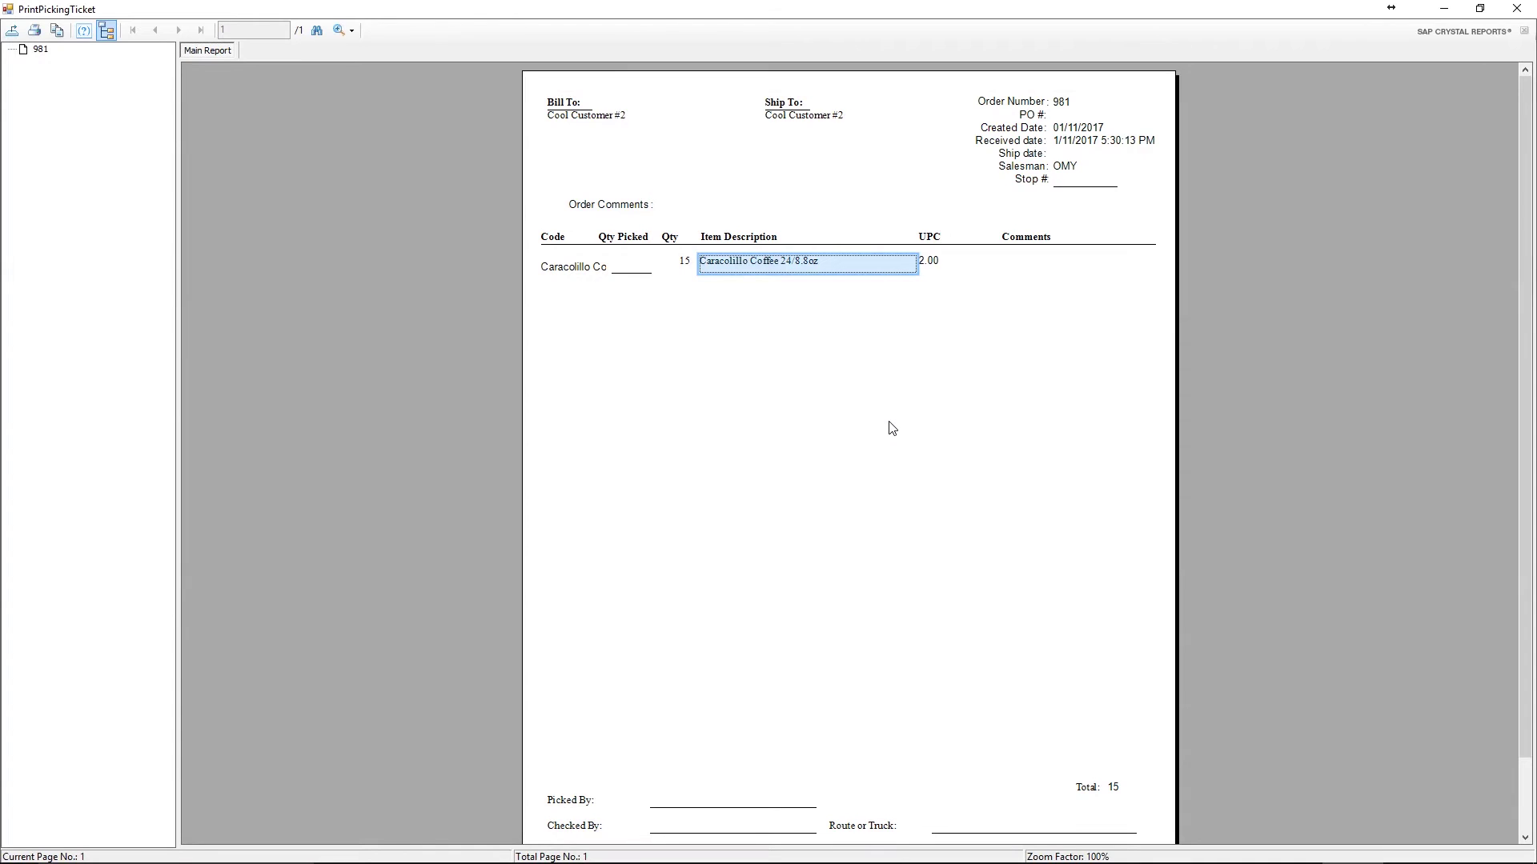
pyautogui.click(680, 264)
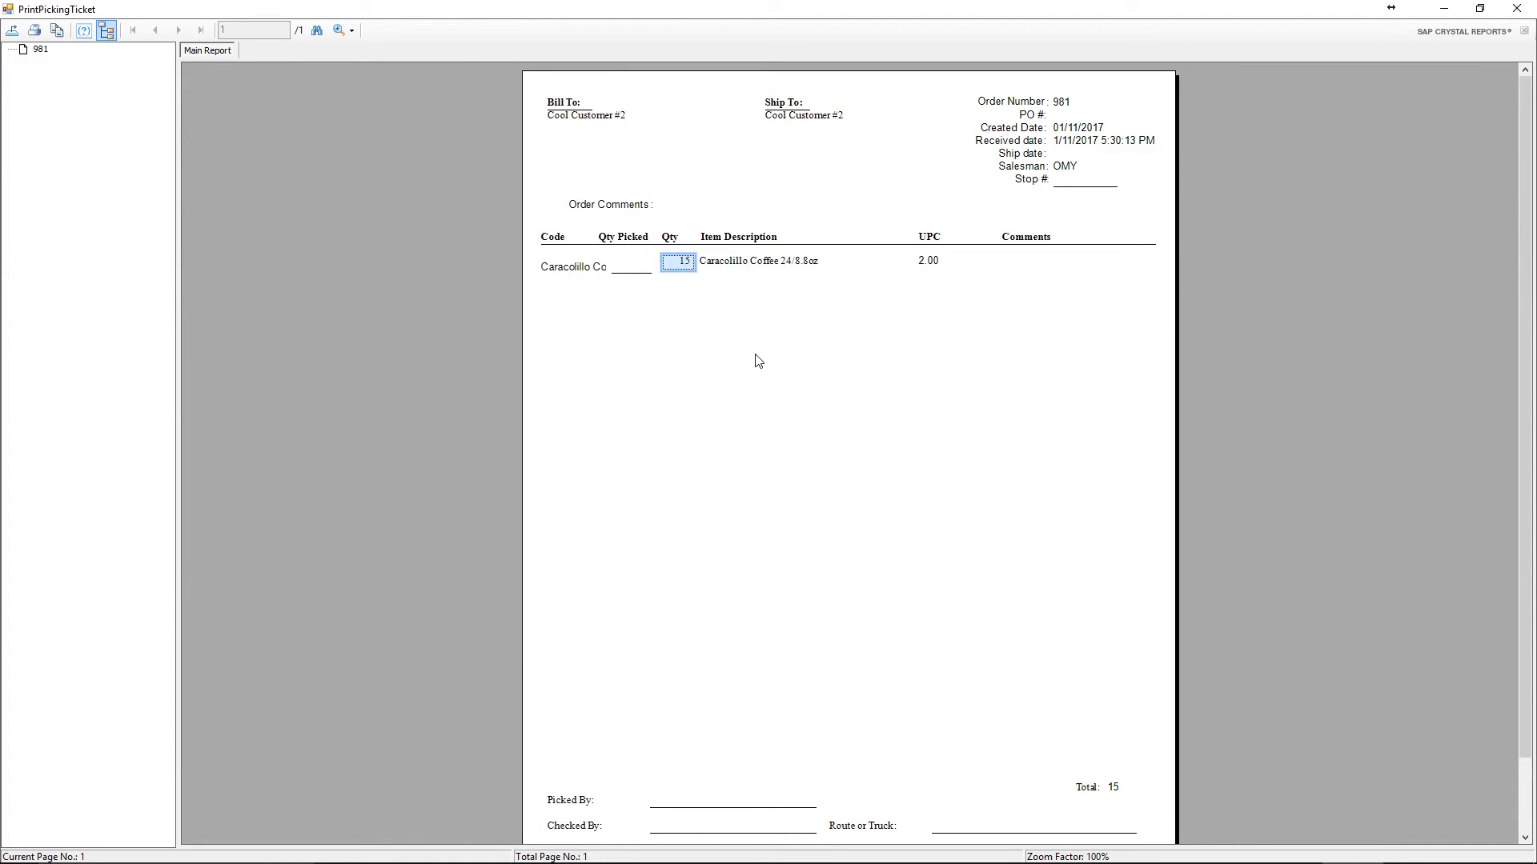
pyautogui.click(623, 262)
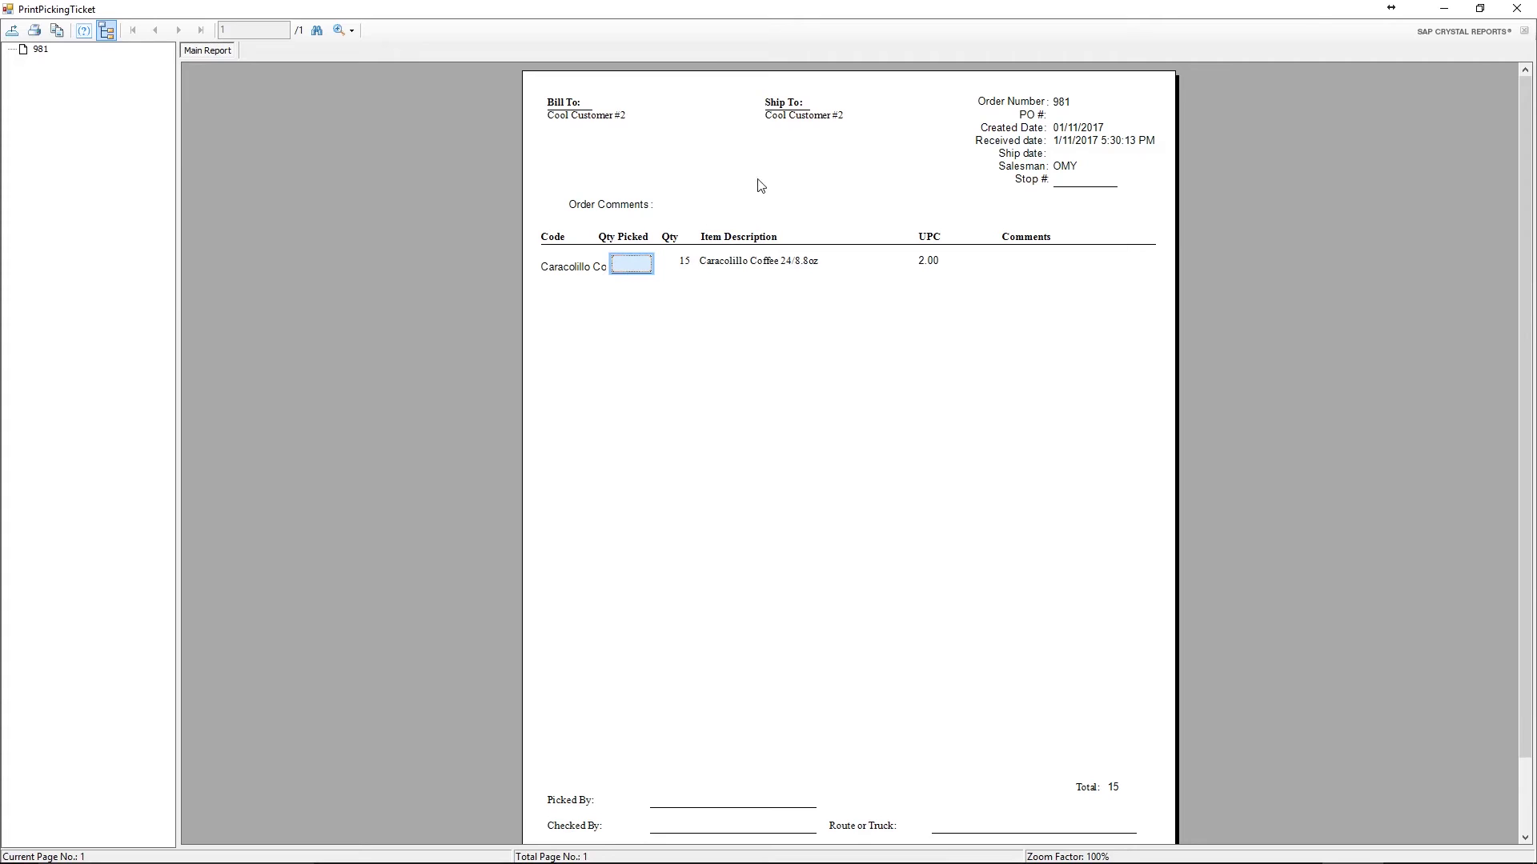
pyautogui.click(1517, 8)
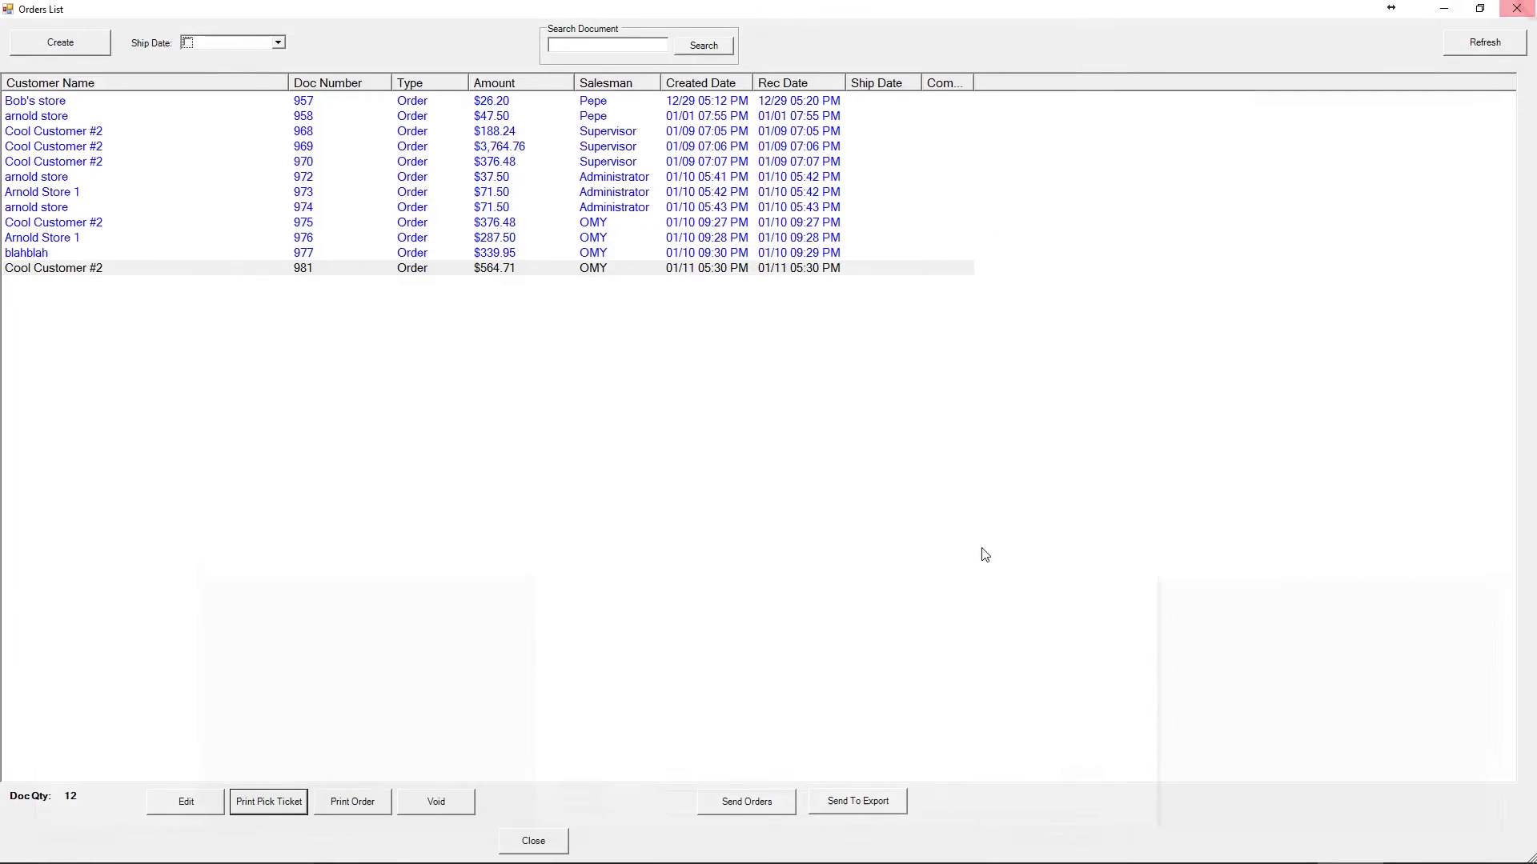
pyautogui.click(614, 270)
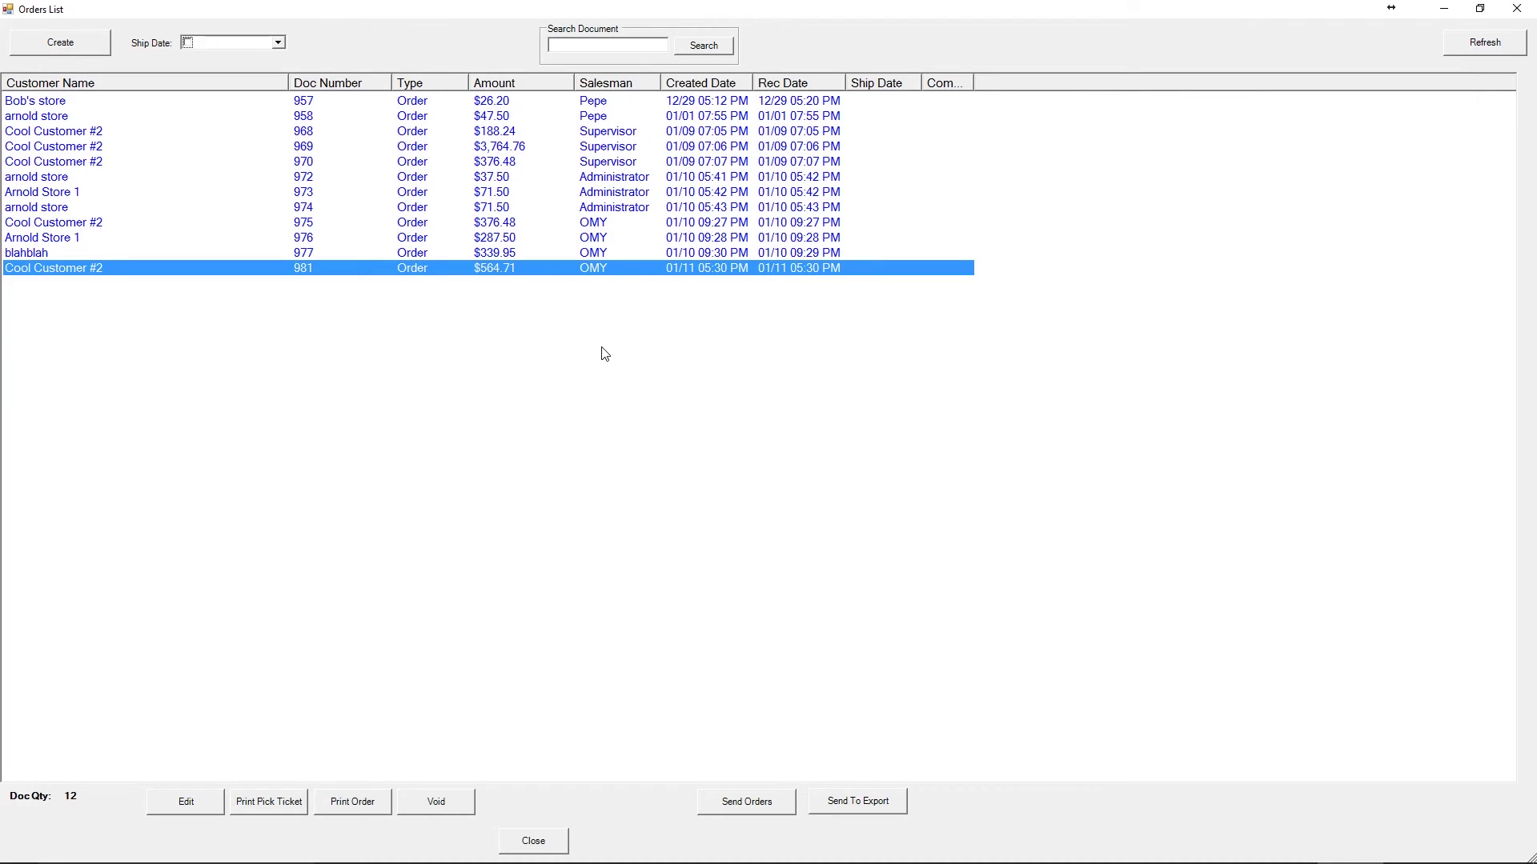
pyautogui.click(370, 803)
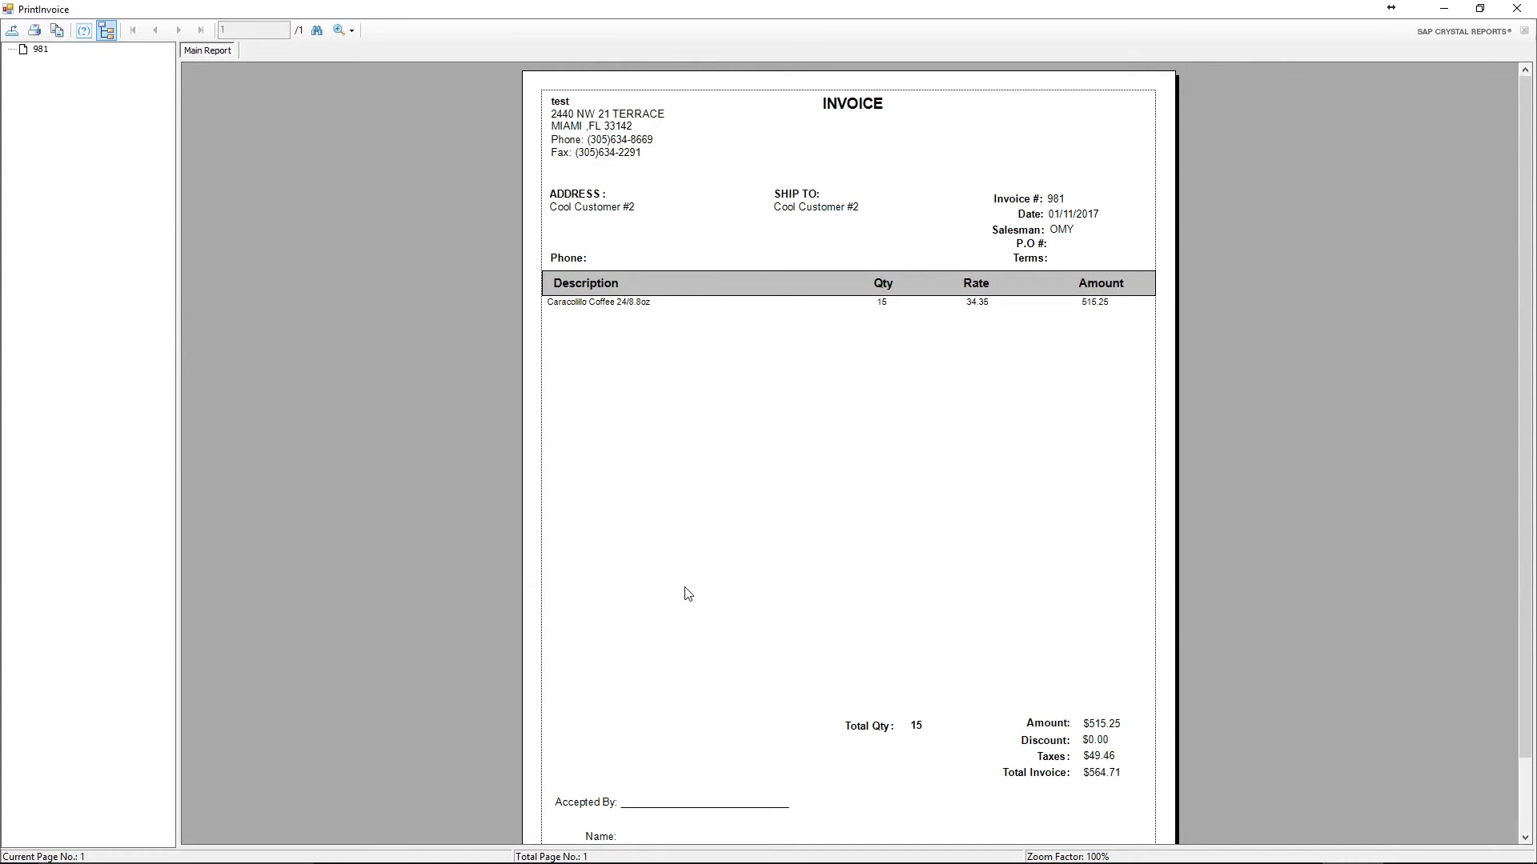
pyautogui.click(594, 303)
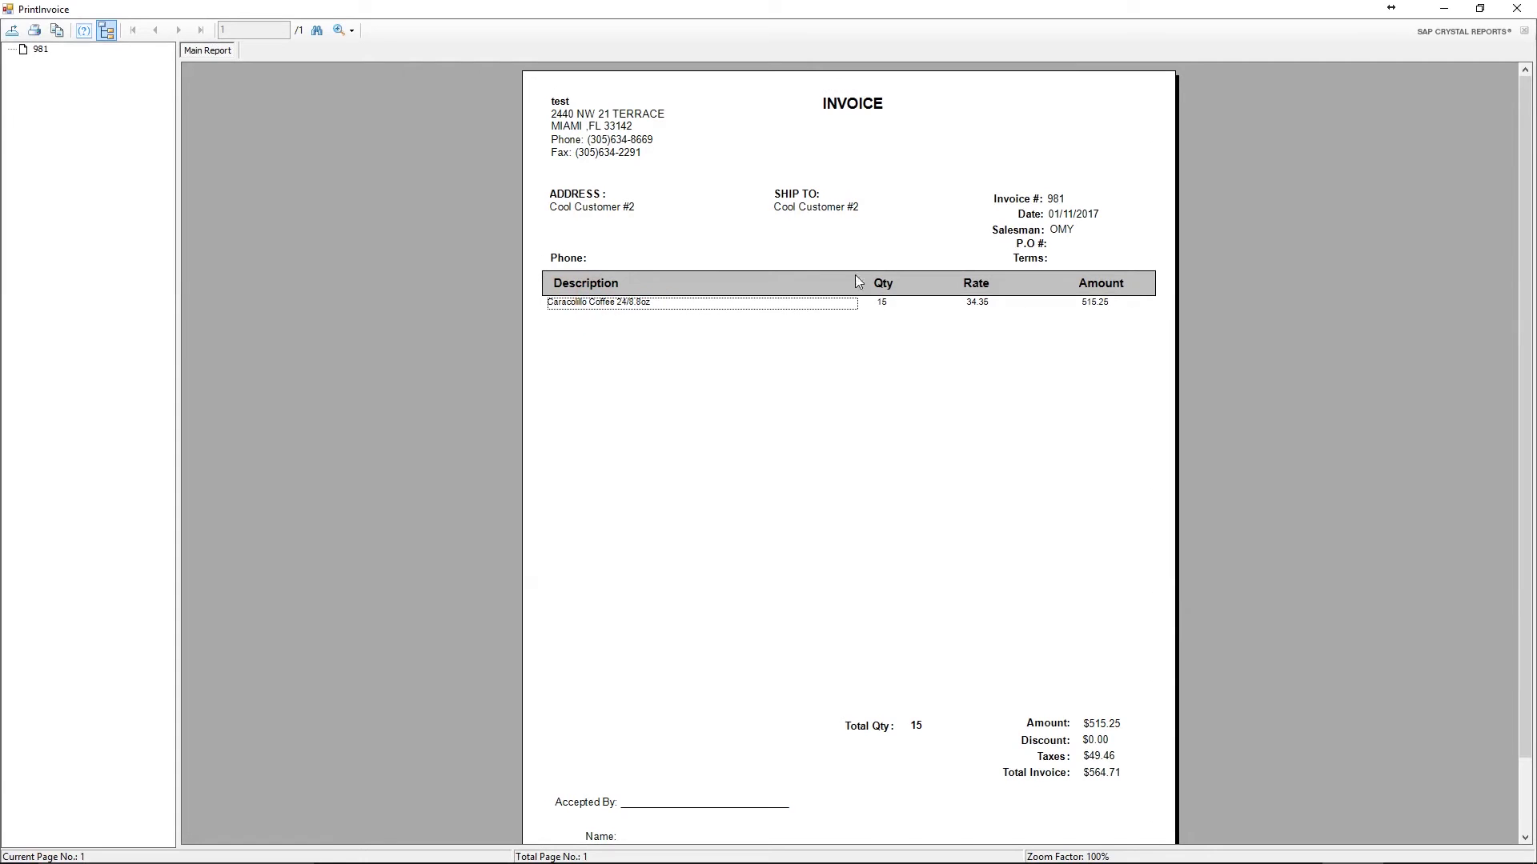
pyautogui.click(886, 304)
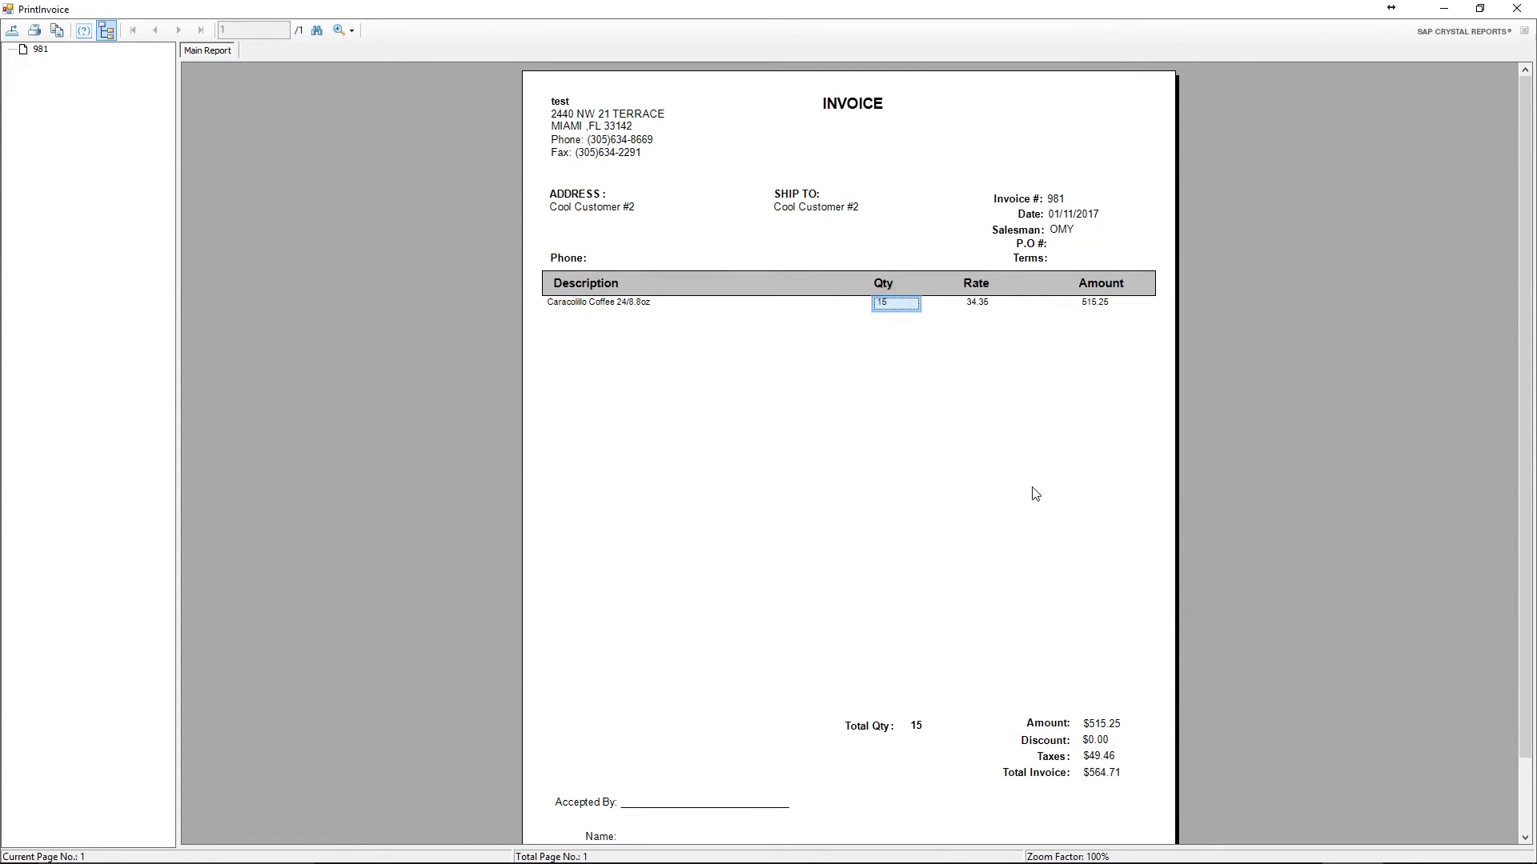
pyautogui.click(1516, 8)
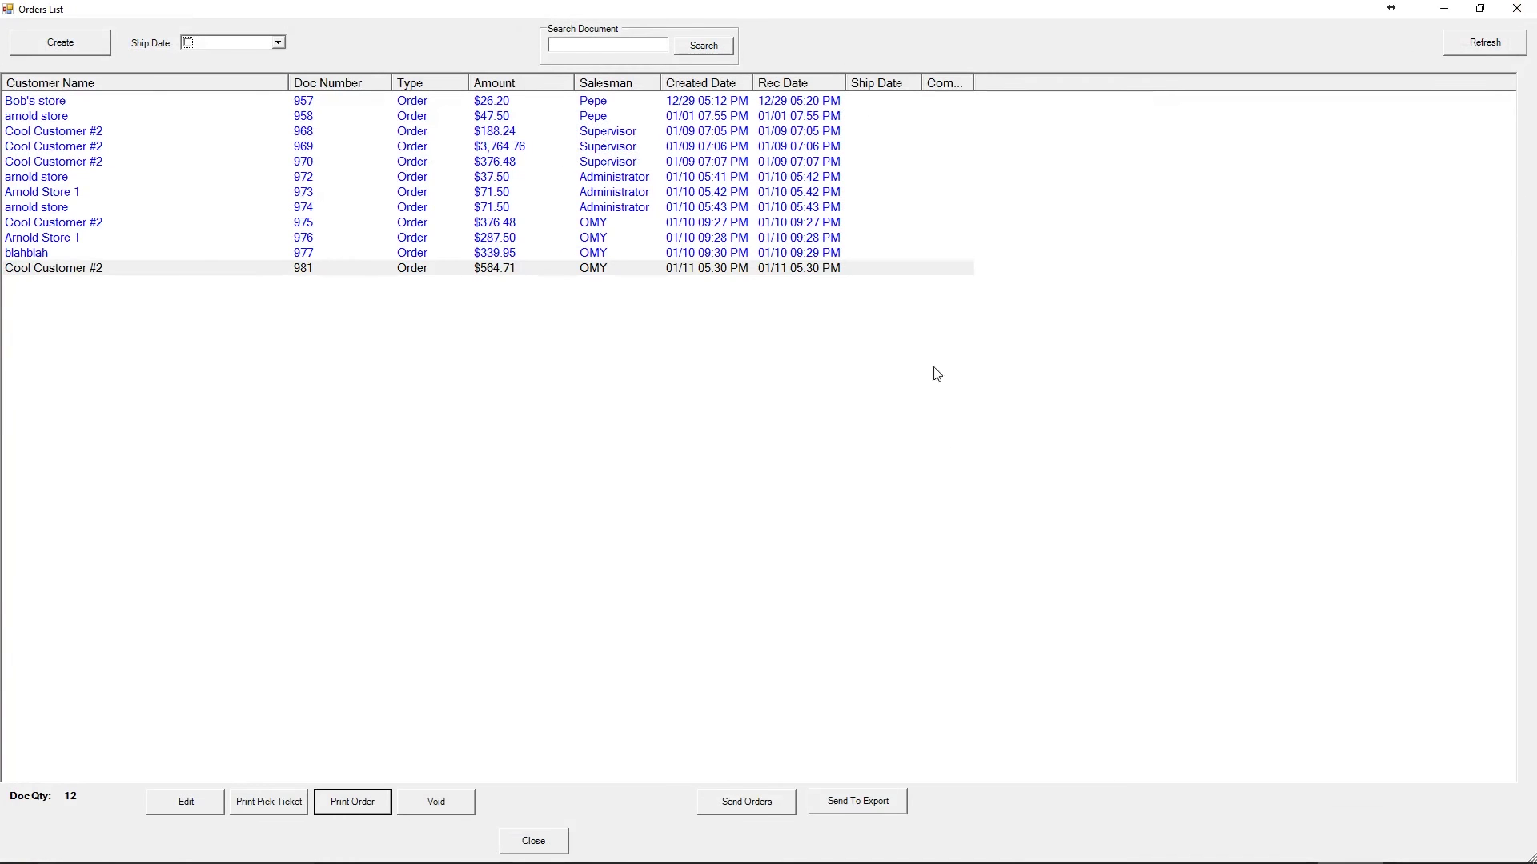
# Step: Send order 981 for Cool Customer #2 to export and close the orders list
pyautogui.click(847, 272)
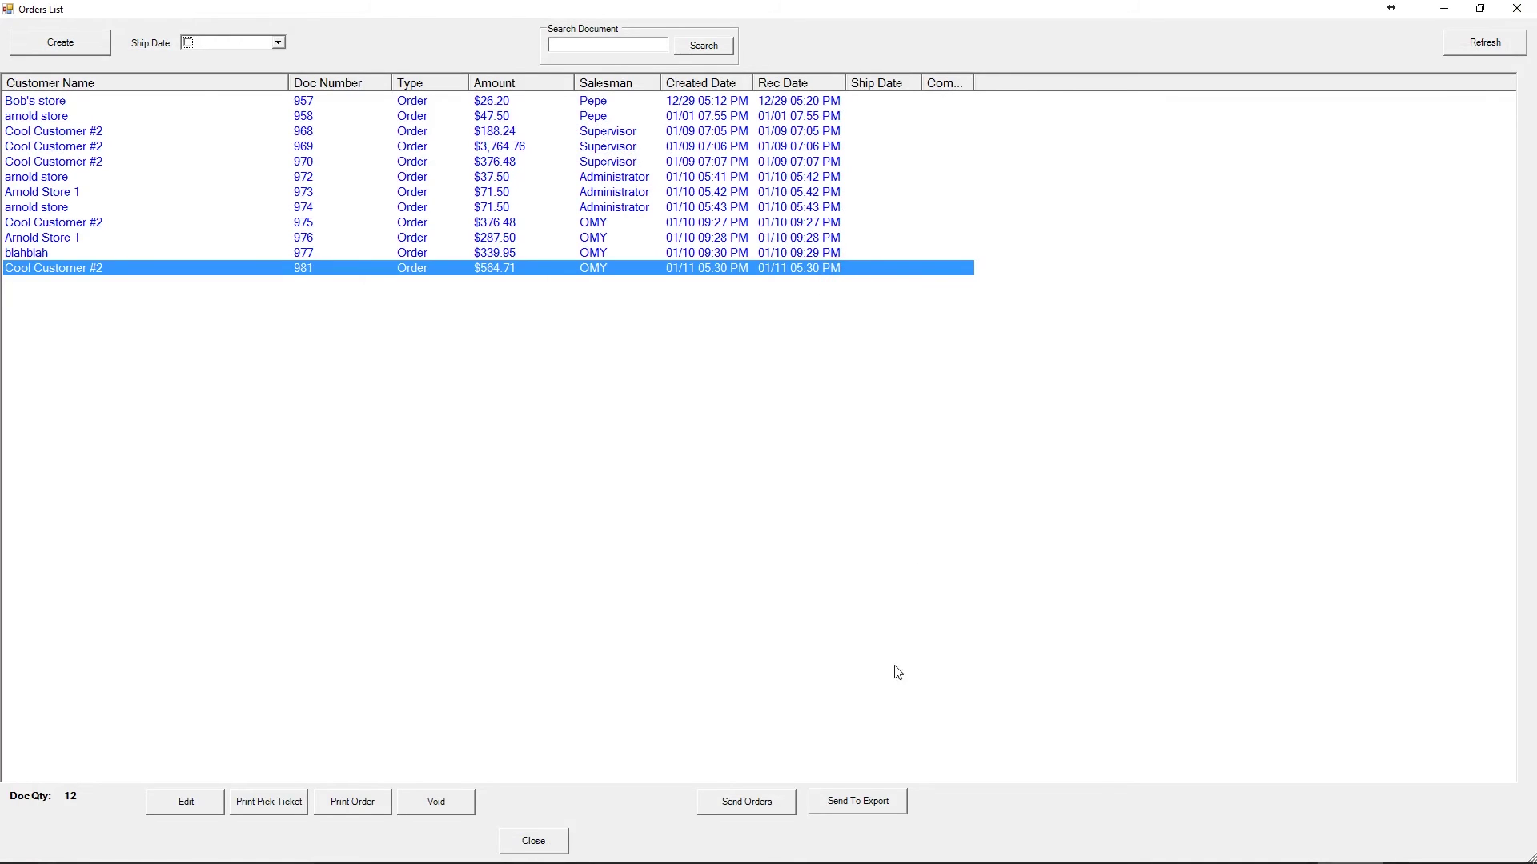
pyautogui.click(876, 805)
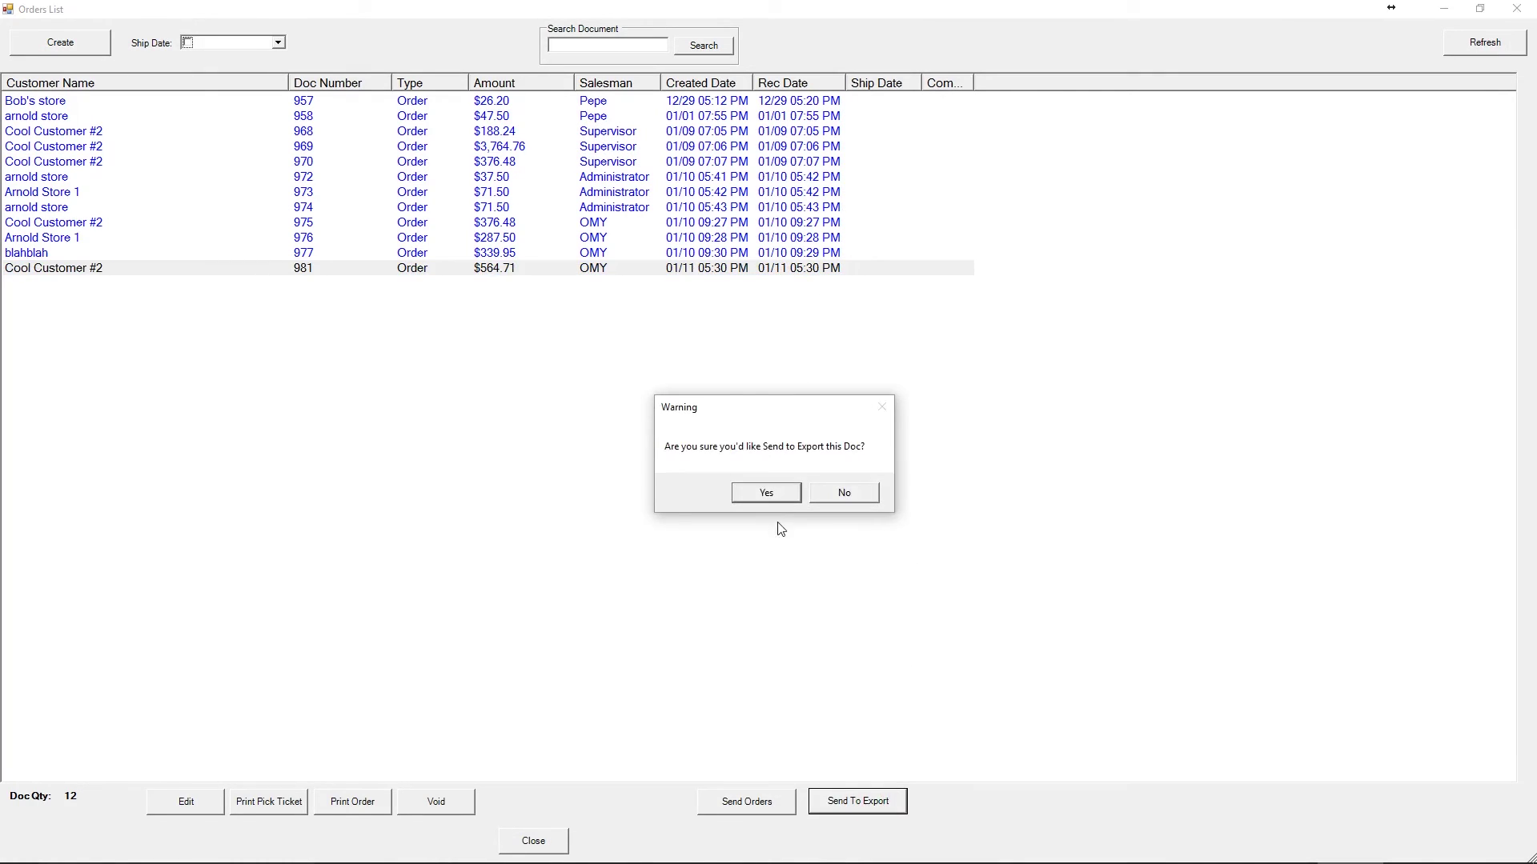
pyautogui.click(764, 491)
pyautogui.click(538, 840)
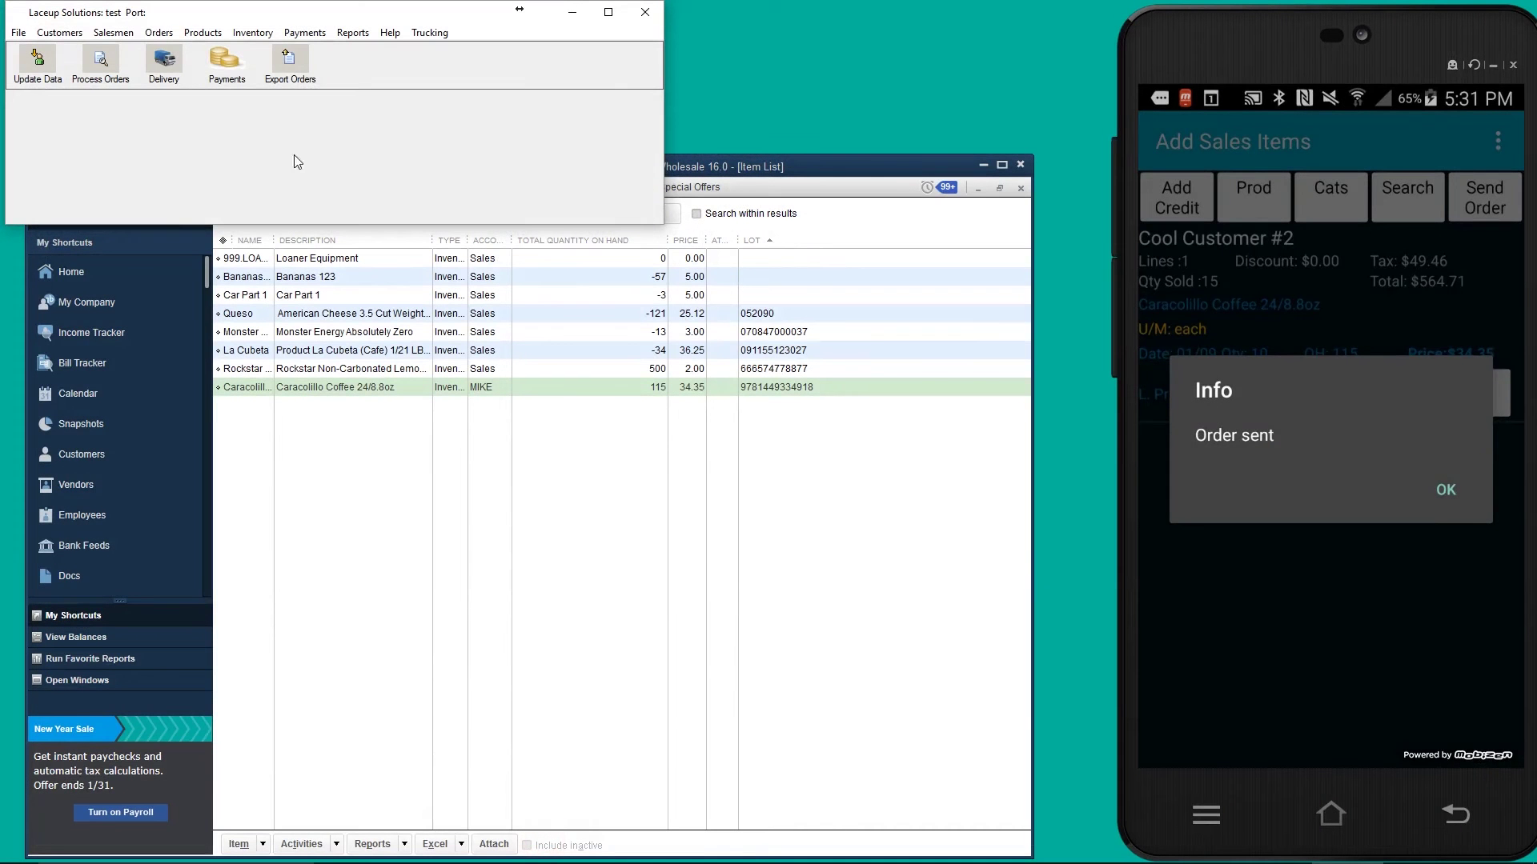
# Step: Export invoice 981 ($564.71) to QuickBooks and check Caracolillo Coffee is back to 100 on hand
pyautogui.click(290, 60)
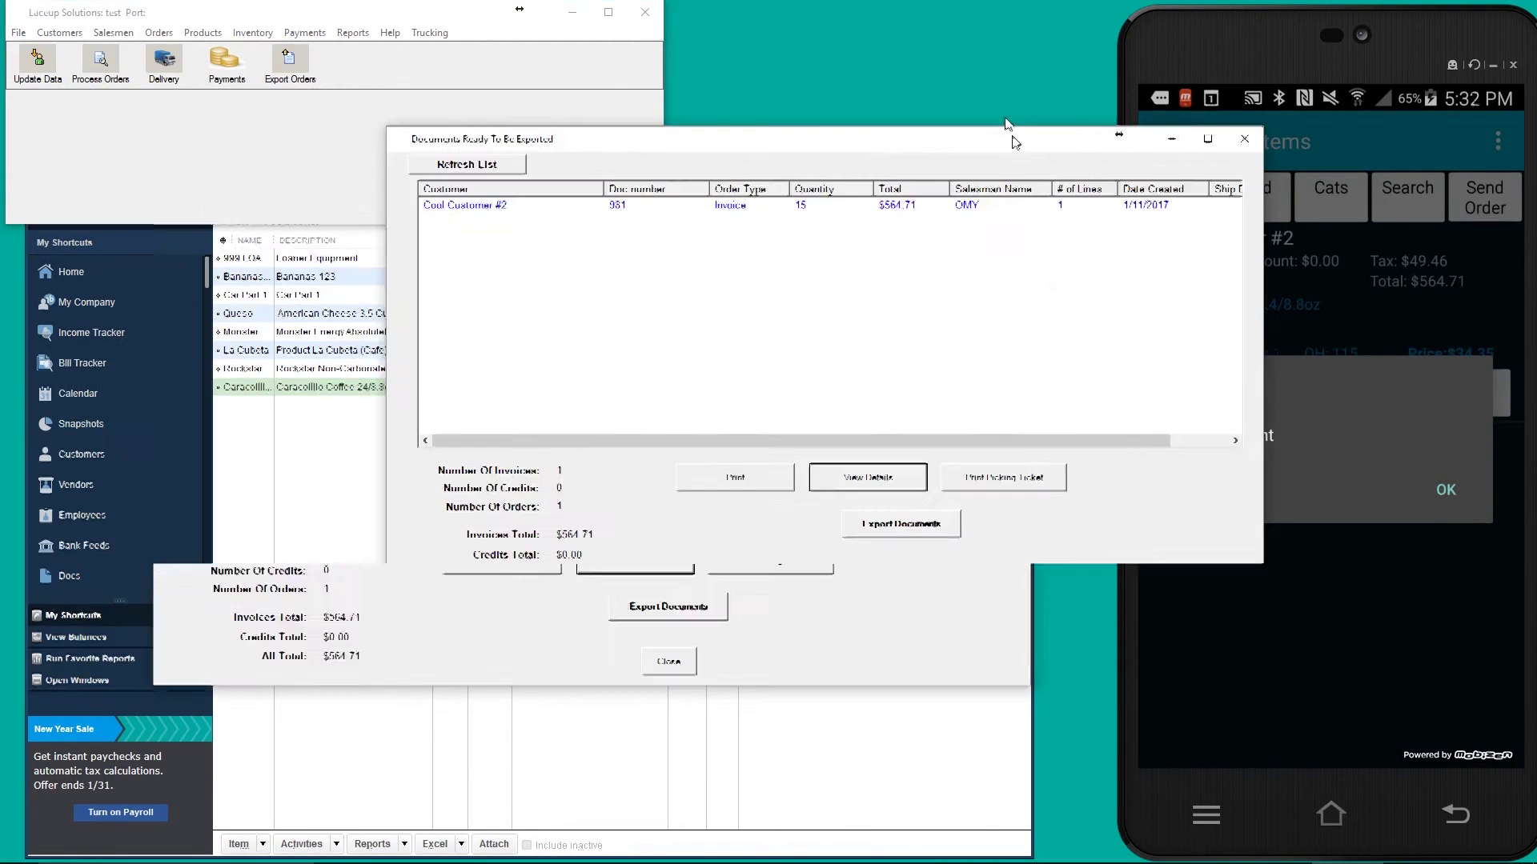
pyautogui.click(870, 183)
pyautogui.click(898, 500)
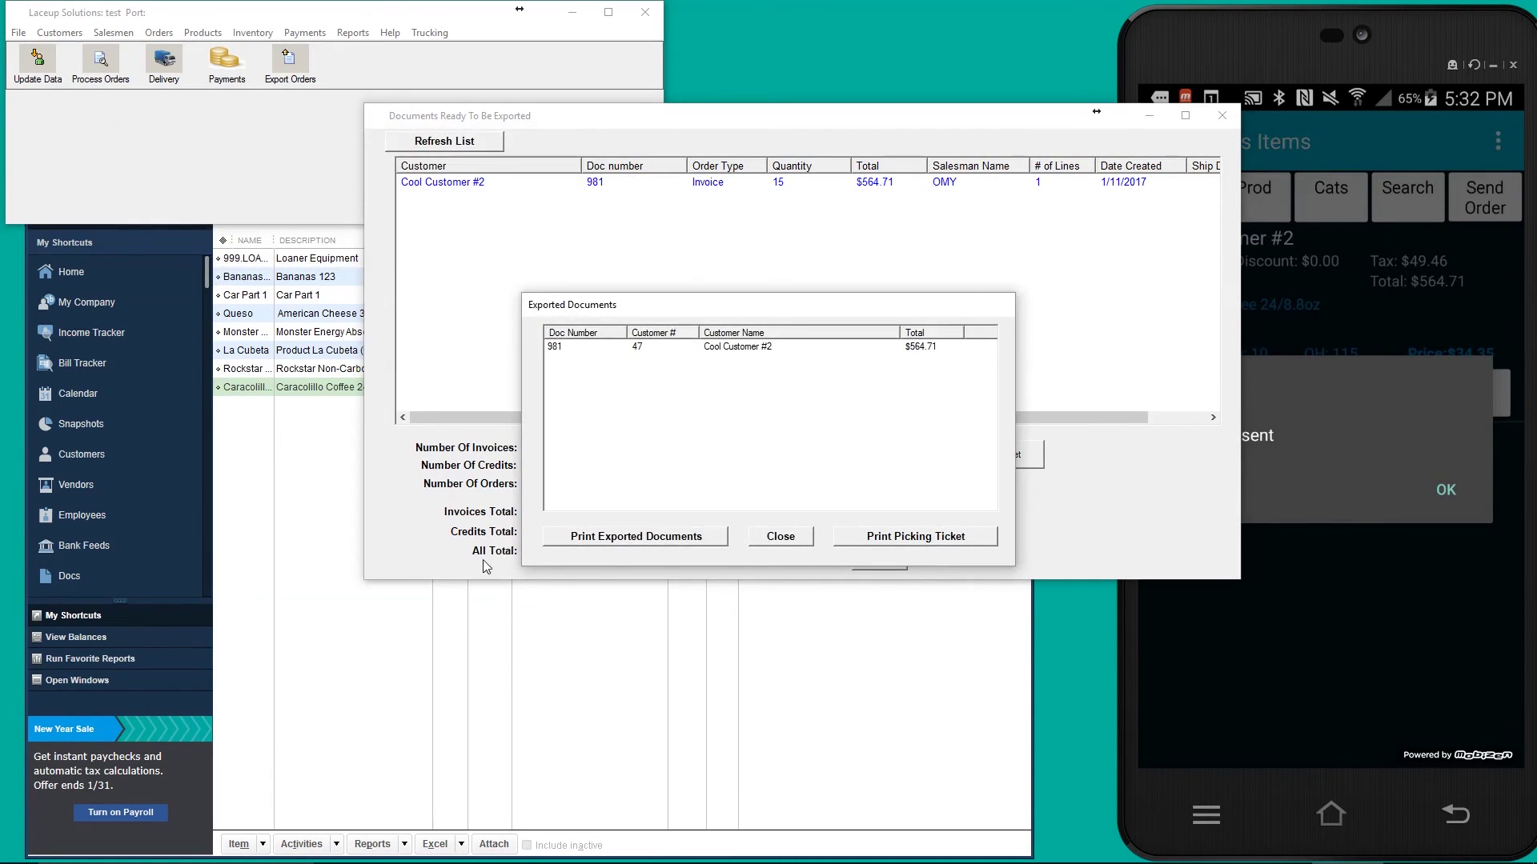
pyautogui.click(305, 497)
pyautogui.click(644, 388)
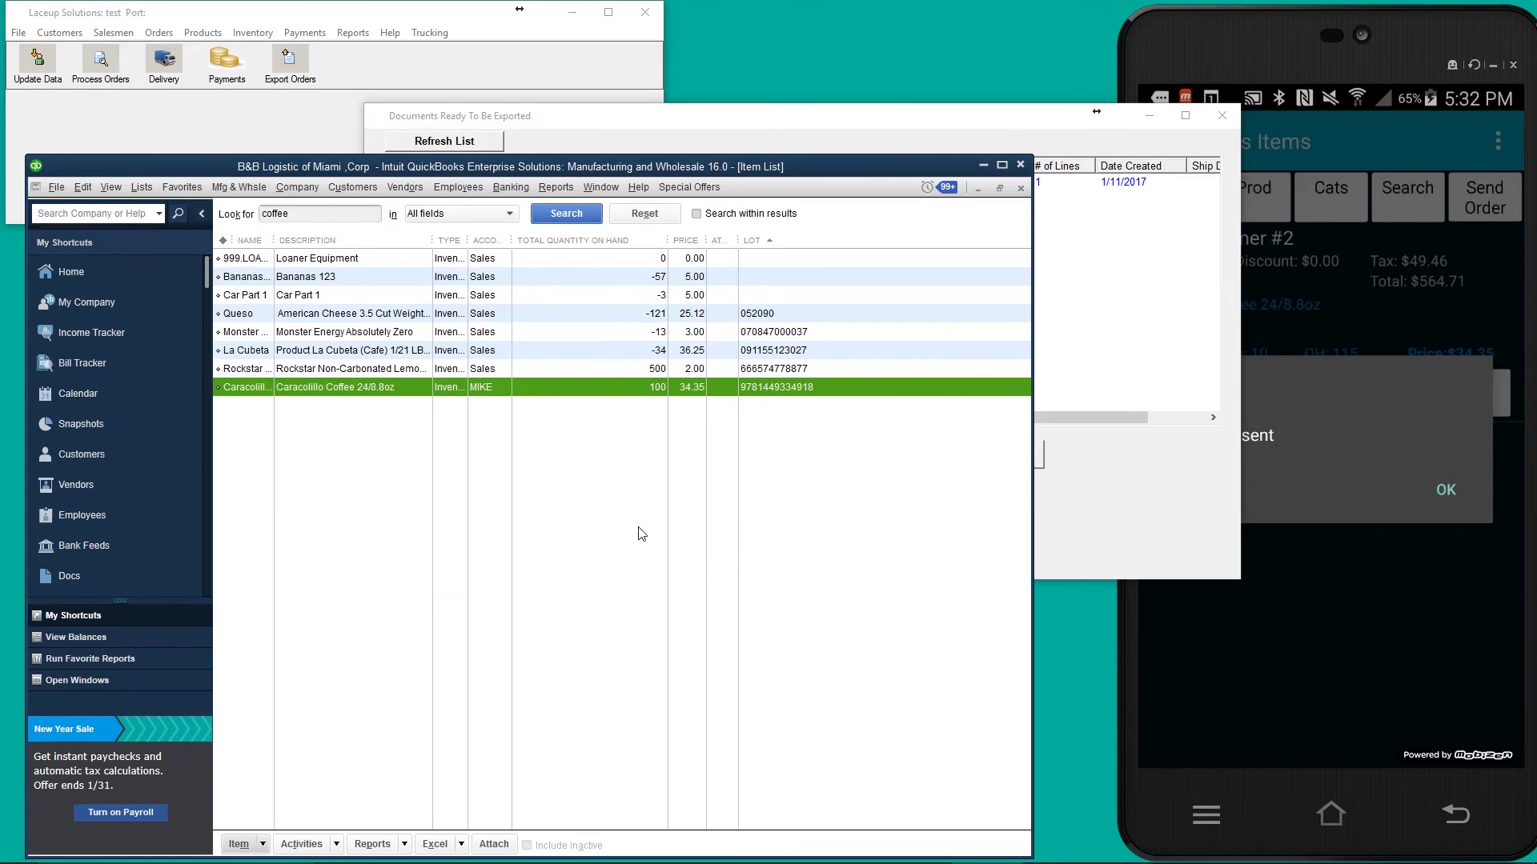